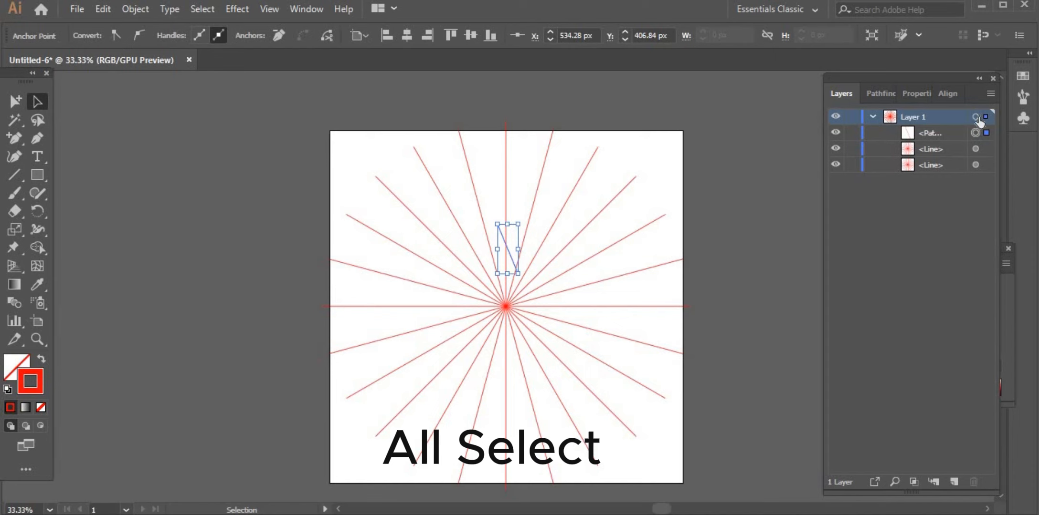
# - Apply a Distort & Transform Transform effect to all of Layer 1, with 11 copies at a 30° angle and preview enabled
pyautogui.click(978, 119)
pyautogui.click(238, 9)
pyautogui.moveTo(286, 134)
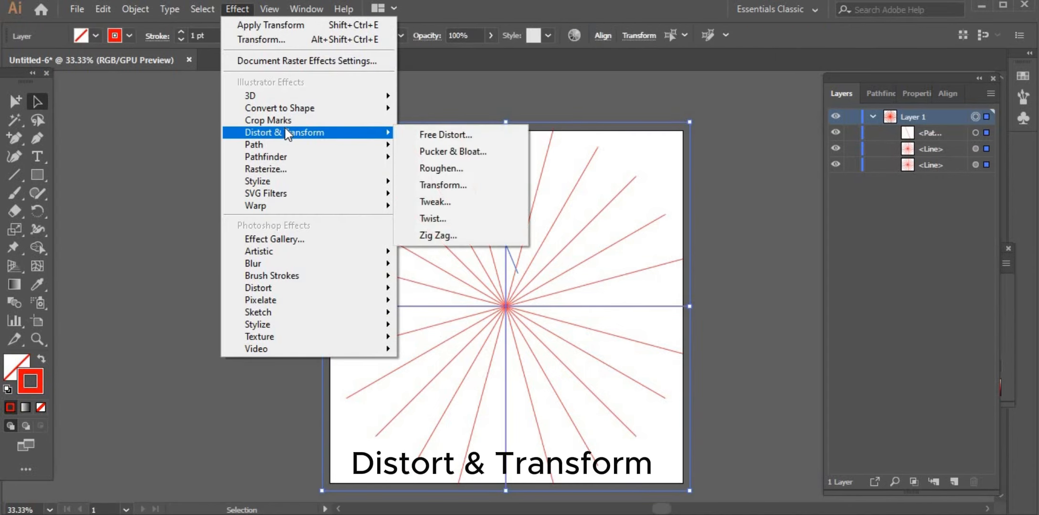
pyautogui.click(437, 185)
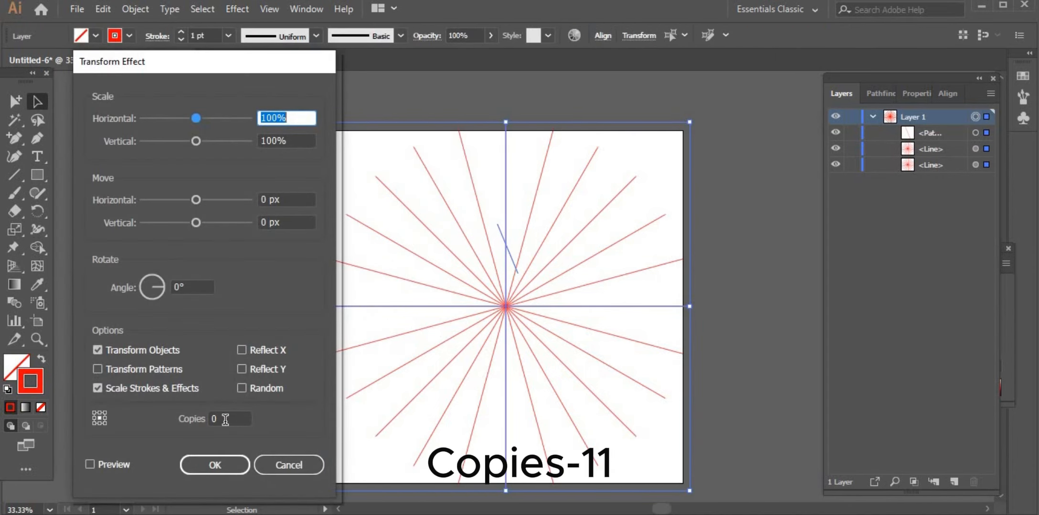
pyautogui.click(224, 419)
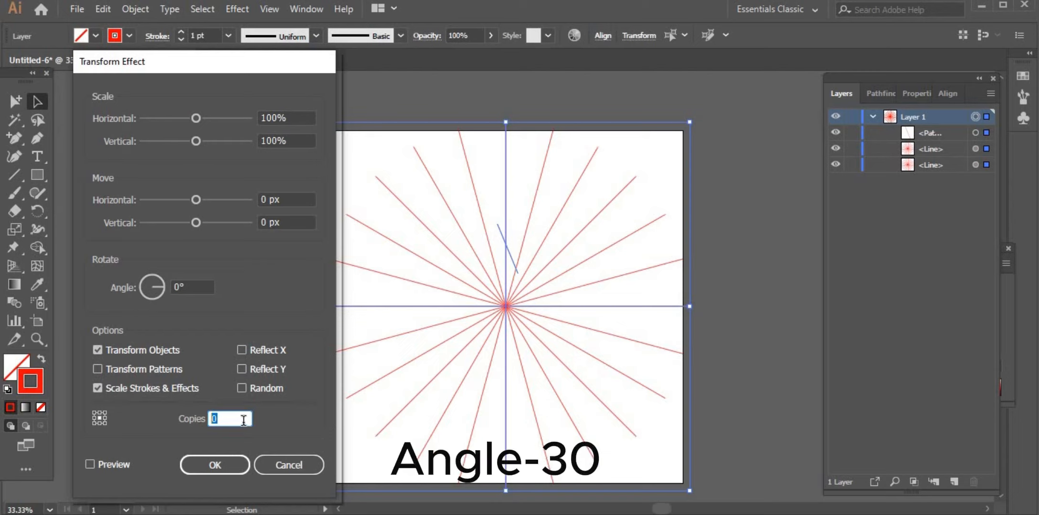
pyautogui.click(197, 285)
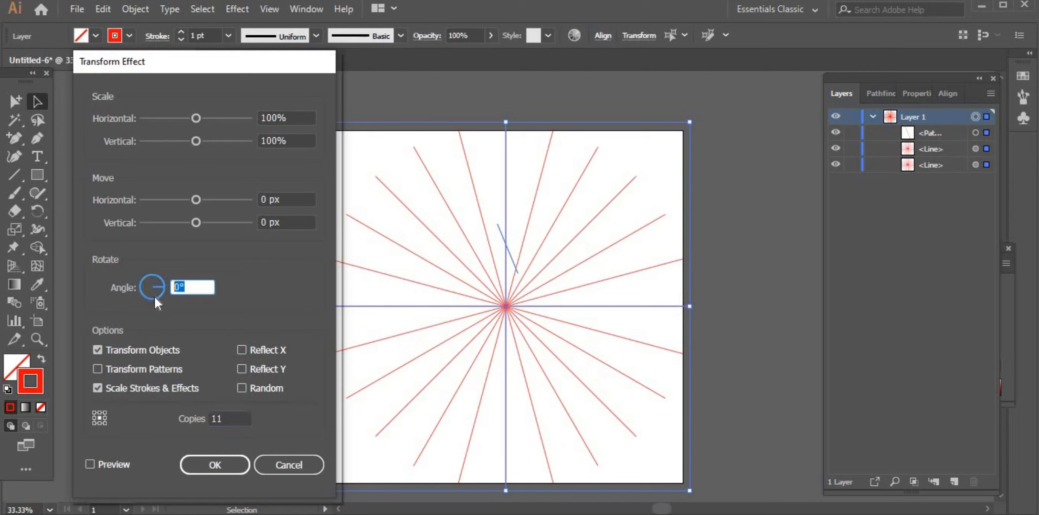
pyautogui.write('30')
pyautogui.click(90, 464)
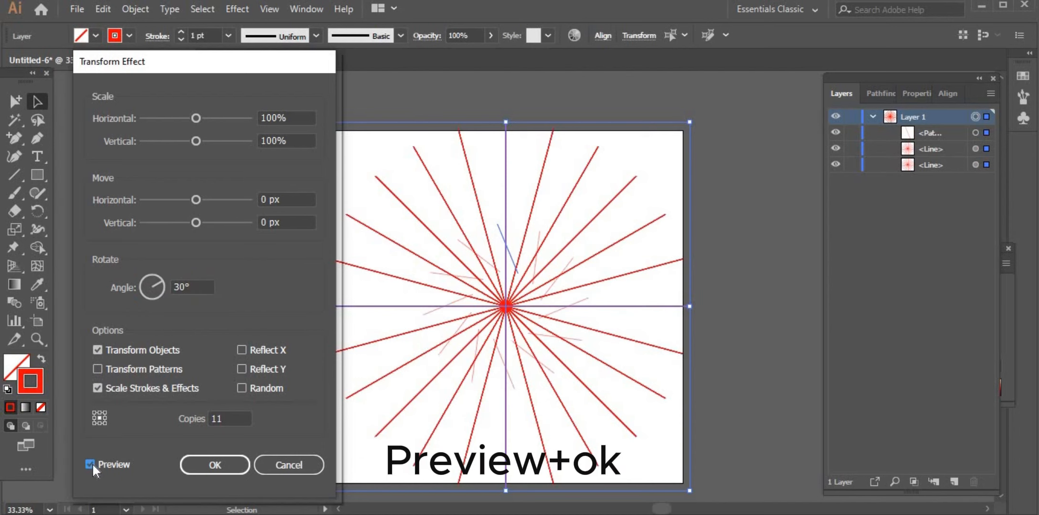
pyautogui.click(224, 470)
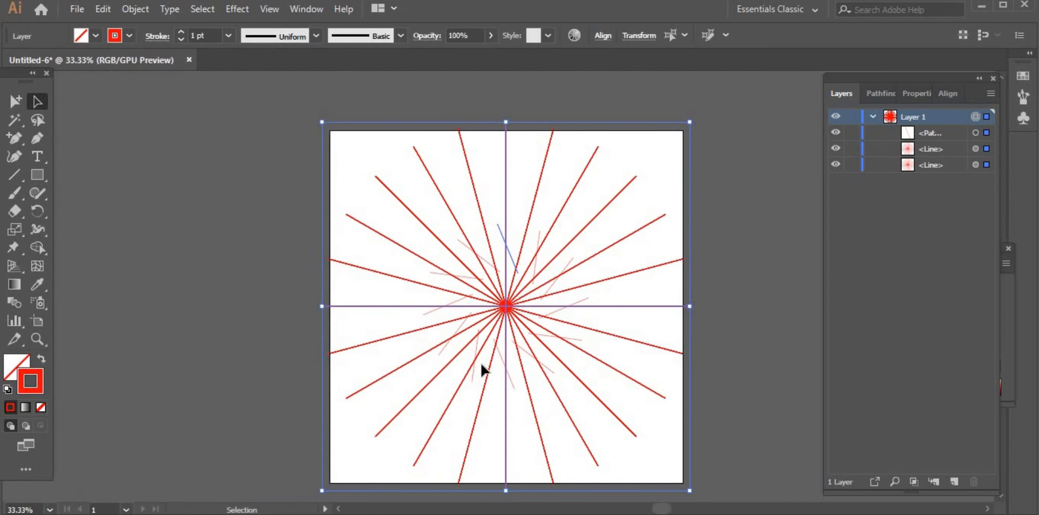
pyautogui.click(575, 219)
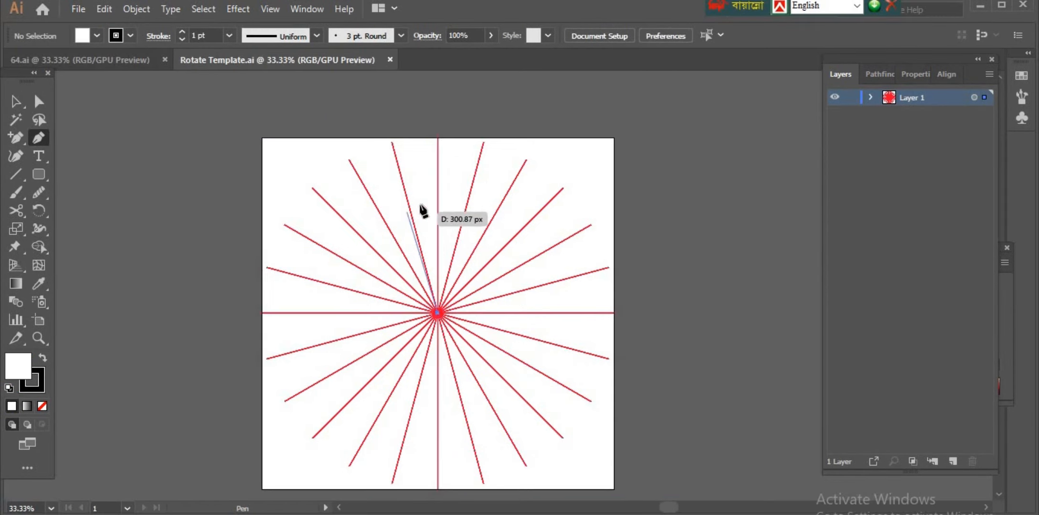
# - Draw an open, curved petal from the centre over the top of the vertical guide with the Pen tool, and remove its fill
pyautogui.moveTo(437, 201); pyautogui.dragTo(457, 239)
pyautogui.click(437, 201)
pyautogui.click(42, 406)
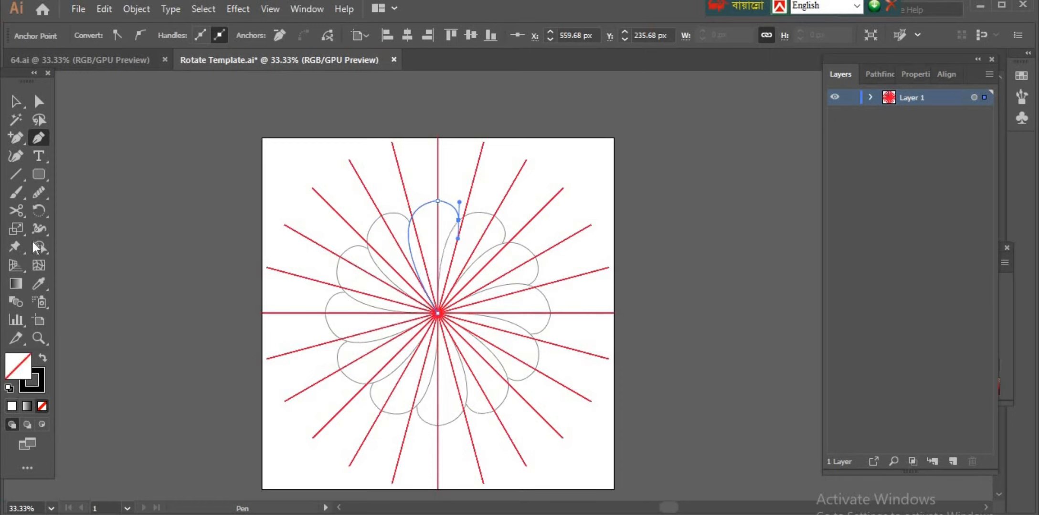
# - Set the petal's stroke weight to 40 pt and expand it into a filled shape
pyautogui.press('v')
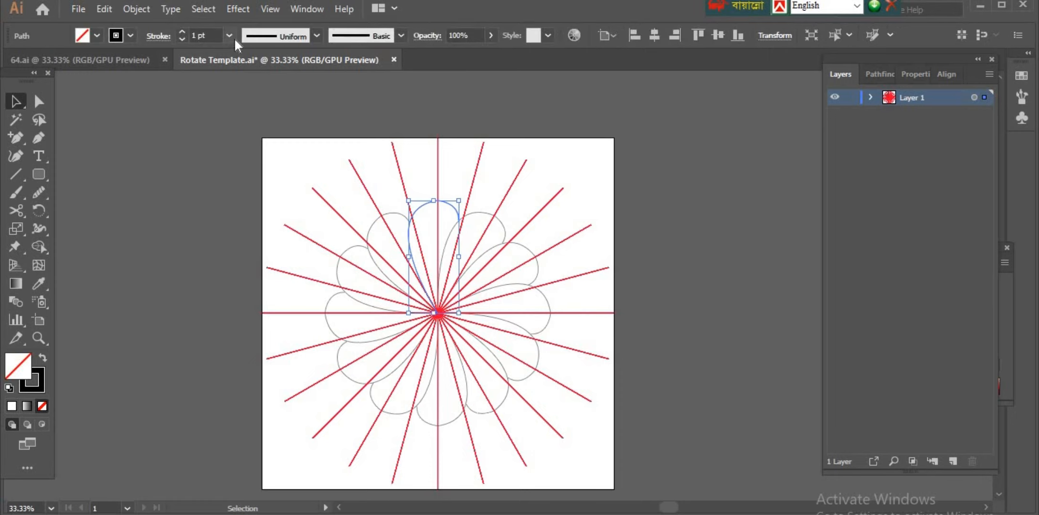
pyautogui.click(229, 36)
pyautogui.click(248, 355)
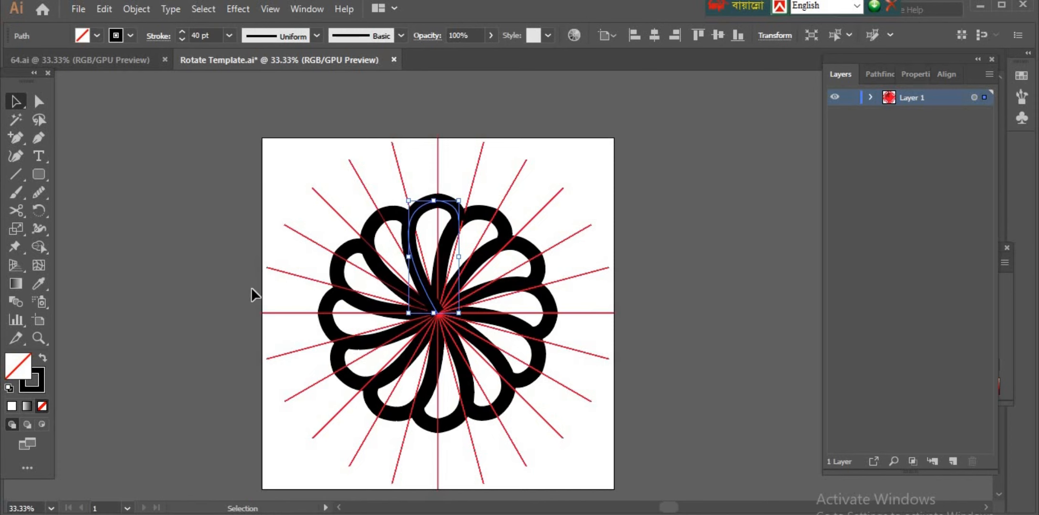
pyautogui.click(137, 10)
pyautogui.click(197, 165)
pyautogui.click(477, 366)
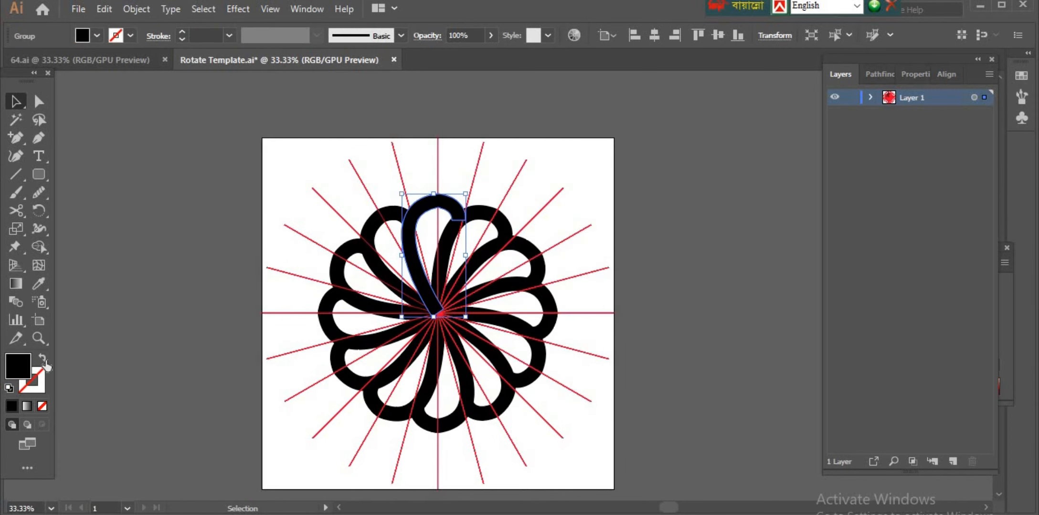
# - Swap the expanded petal's fill and stroke, and set its stroke weight to 5 pt
pyautogui.click(44, 361)
pyautogui.click(229, 36)
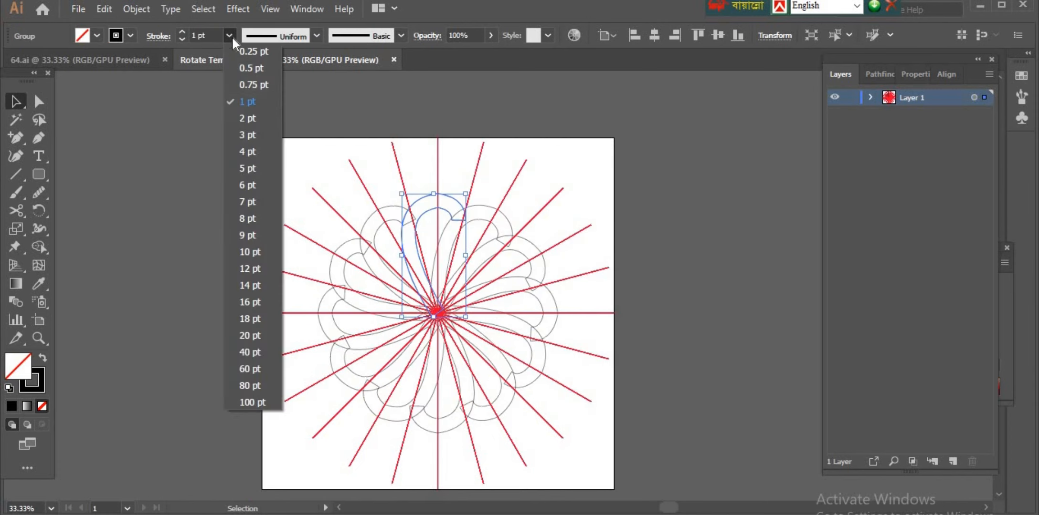
pyautogui.click(250, 169)
# - Add anchor points around the petal's squared outer end and delete the part overlapping the neighbouring petal
pyautogui.scroll(-2, 395, 174)
pyautogui.click(38, 341)
pyautogui.click(426, 200)
pyautogui.click(518, 293)
pyautogui.click(507, 246)
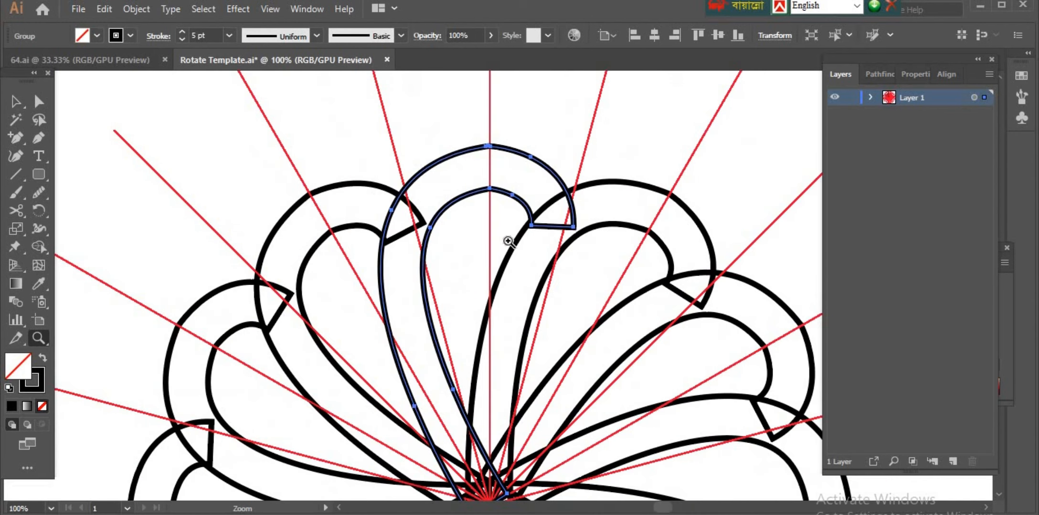
pyautogui.scroll(-2, 508, 242)
pyautogui.press('+')
pyautogui.click(552, 171)
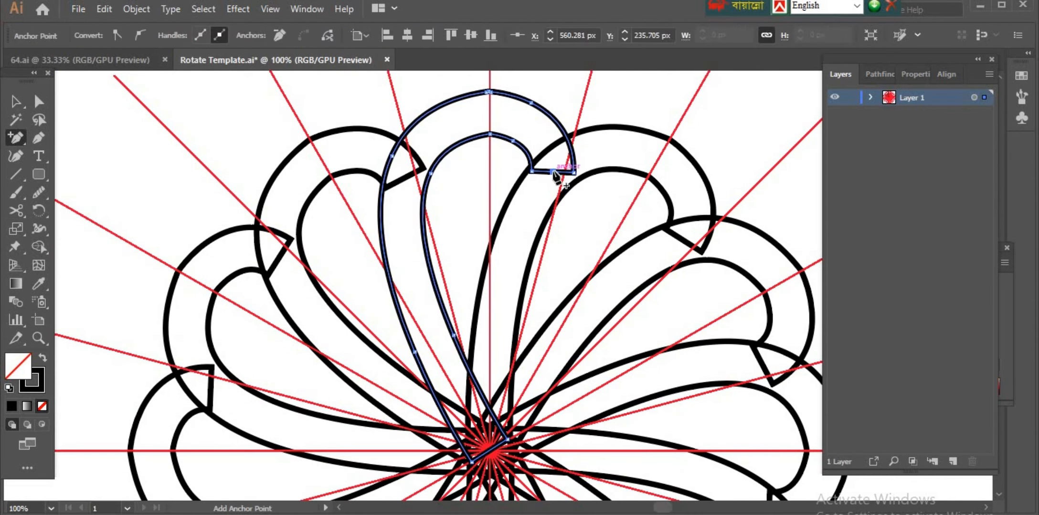
pyautogui.press('Delete')
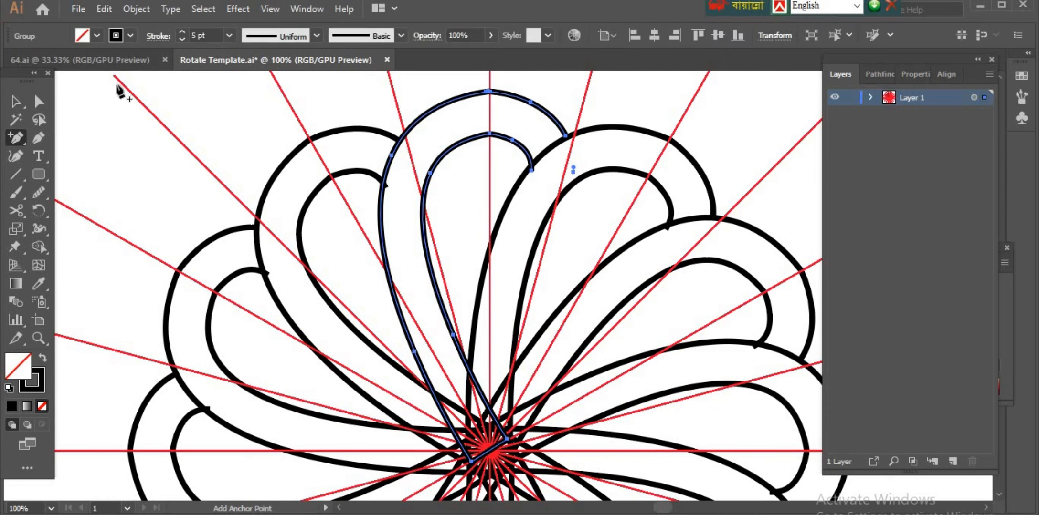
# - Delete the stray anchor left beside the trimmed petal end and tidy the inner curve's end point
pyautogui.press('a')
pyautogui.click(574, 173)
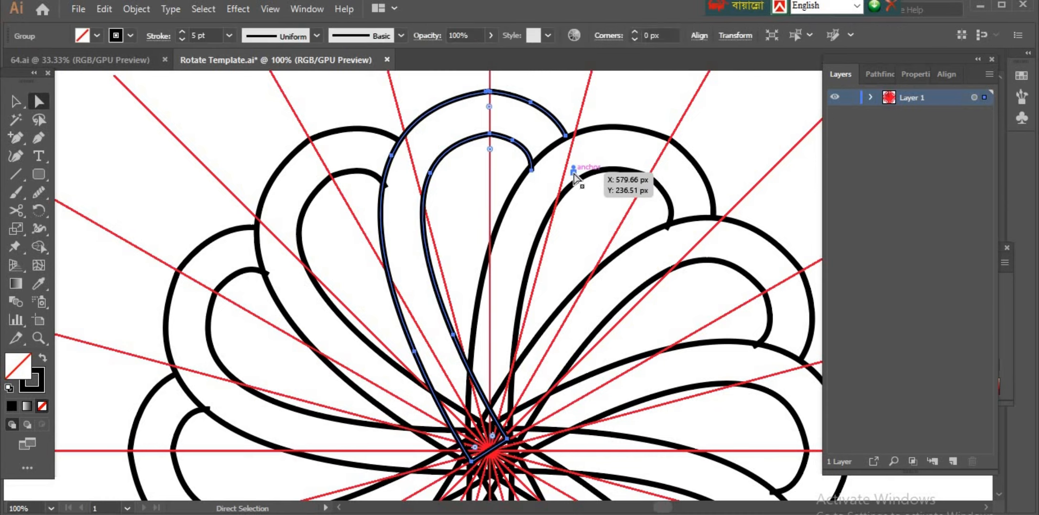
pyautogui.click(532, 171)
# - Select the whole petal and give its stroke round caps
pyautogui.press('v')
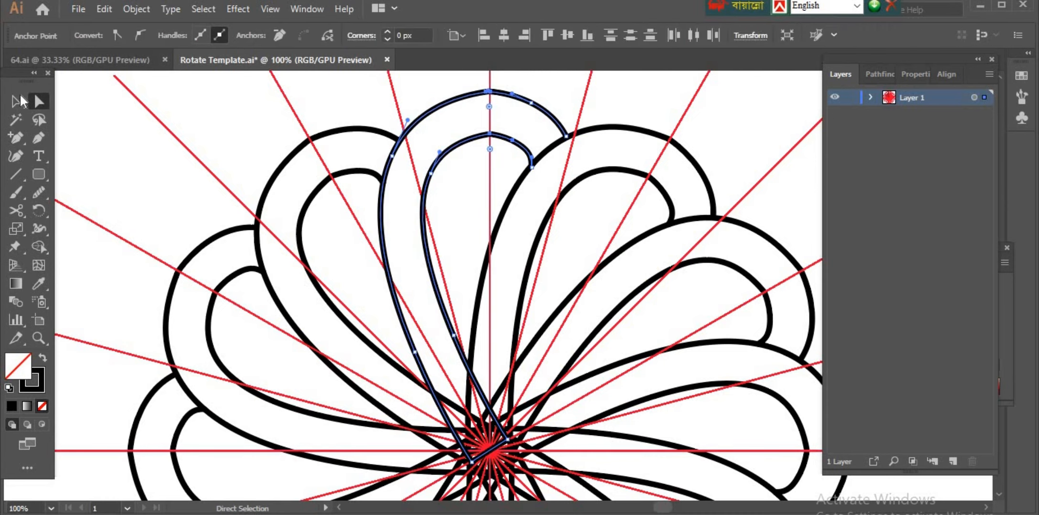
pyautogui.click(420, 120)
pyautogui.click(158, 35)
pyautogui.click(74, 75)
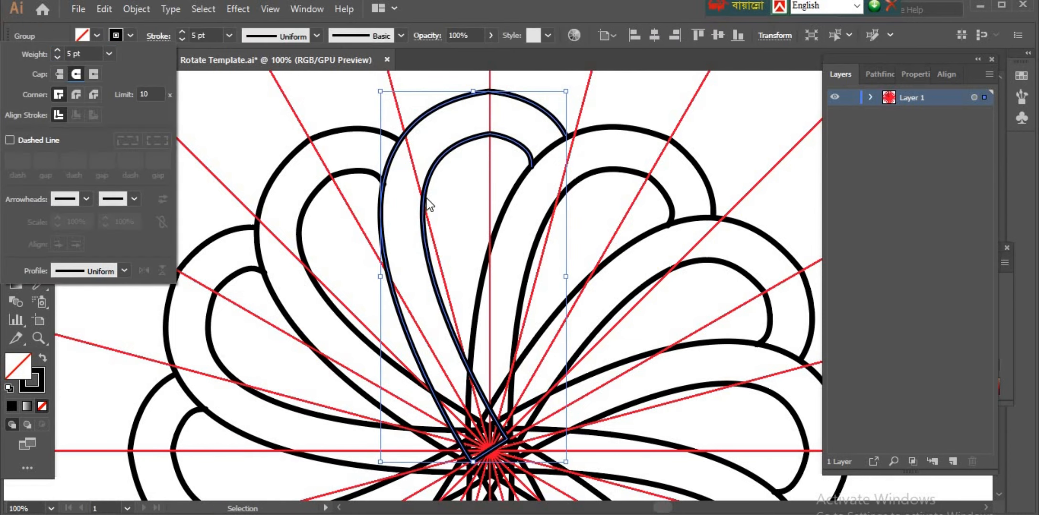
pyautogui.press('Escape')
# - Nudge the inner curve's upper end point slightly upward to meet the neighbouring petal's edge
pyautogui.press('a')
pyautogui.click(529, 170)
pyautogui.press('Up')
# - Add anchor points to the petal's inner curve near the flower's centre and delete the section overlapping the next petal
pyautogui.scroll(-3, 494, 337)
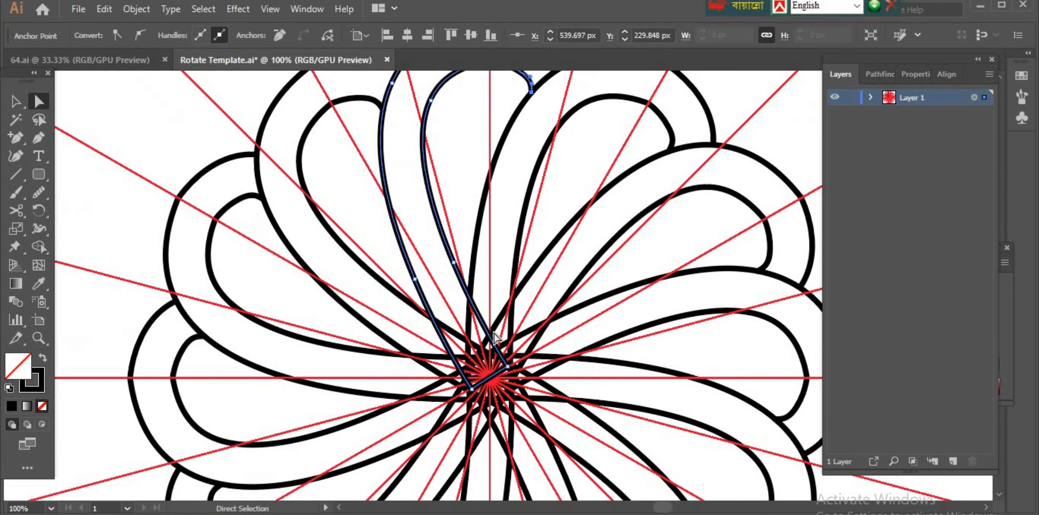
pyautogui.click(470, 299)
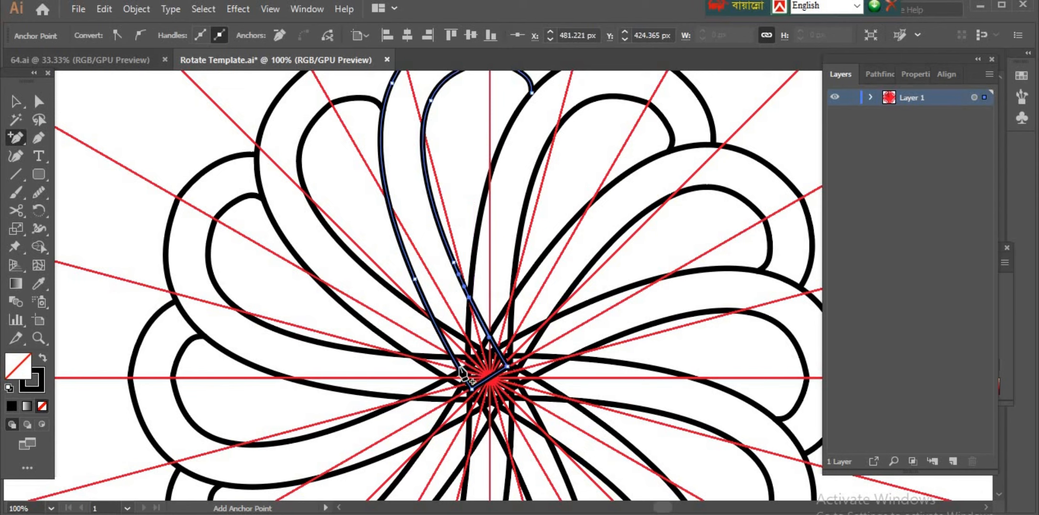
pyautogui.click(493, 344)
pyautogui.press('Delete')
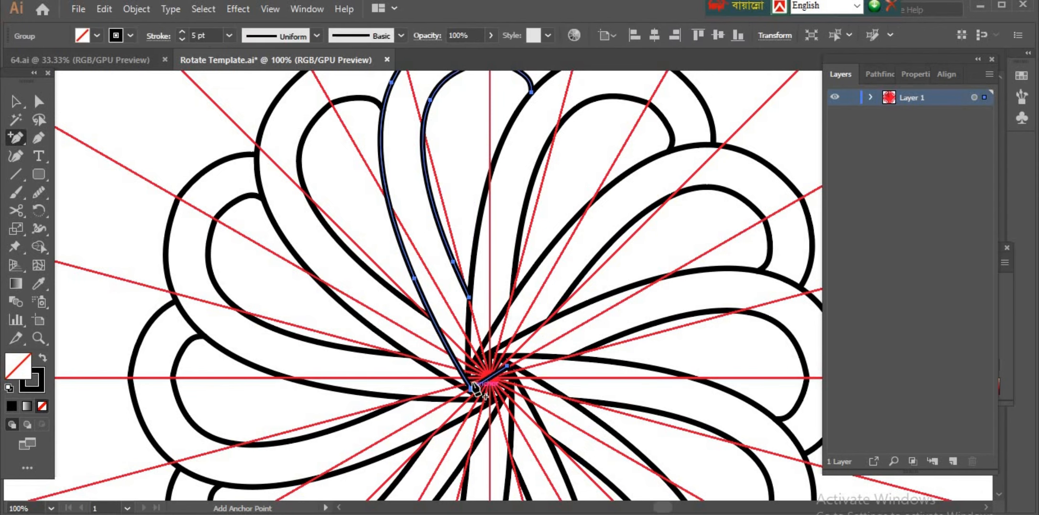
# - Delete the leftover short segment of the petal at the flower's centre
pyautogui.click(39, 101)
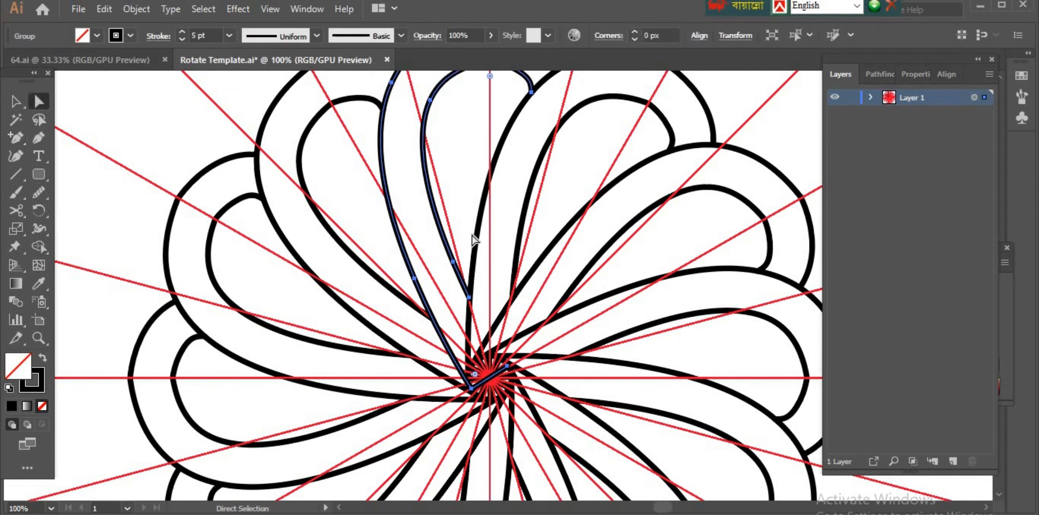
pyautogui.click(507, 367)
pyautogui.press('Delete')
pyautogui.press('Delete')
# - Expand Layer 1's contents and hide the two locked red guide lines
pyautogui.click(870, 98)
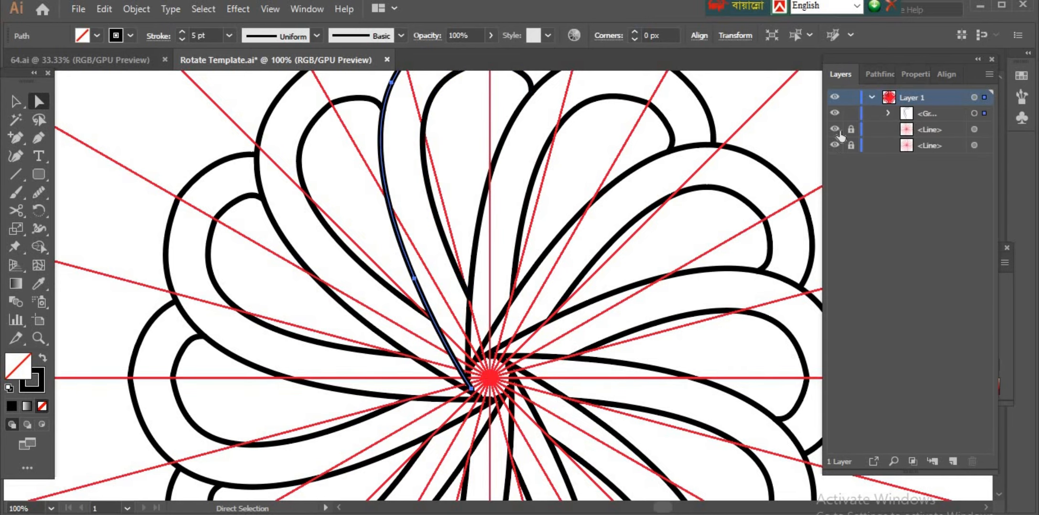
pyautogui.click(39, 338)
pyautogui.keyDown('alt'); pyautogui.click(454, 287); pyautogui.keyUp('alt')
pyautogui.keyDown('alt'); pyautogui.click(437, 240); pyautogui.keyUp('alt')
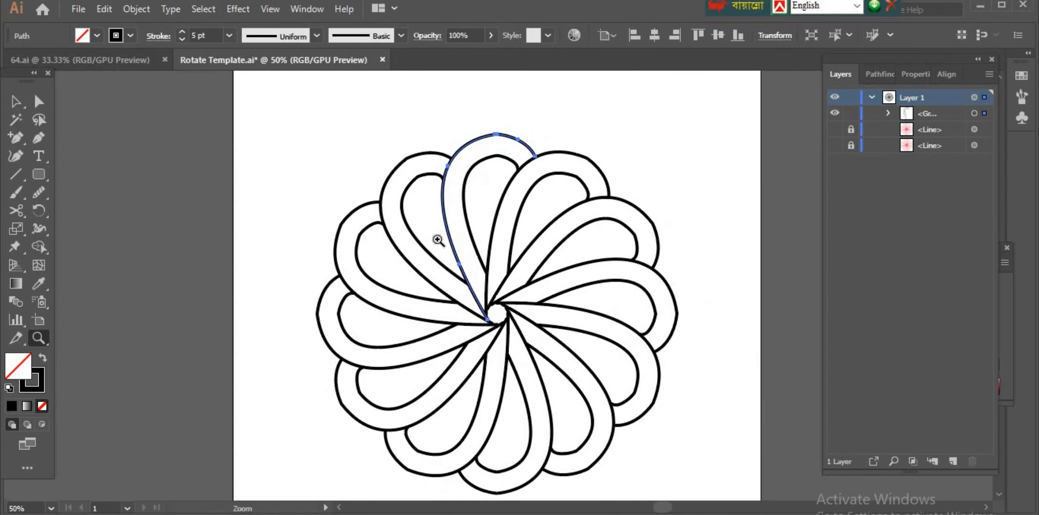
# - Adjust the end of the petal's outer curve near the flower's centre and clear the selection
pyautogui.scroll(-2, 503, 221)
pyautogui.click(38, 101)
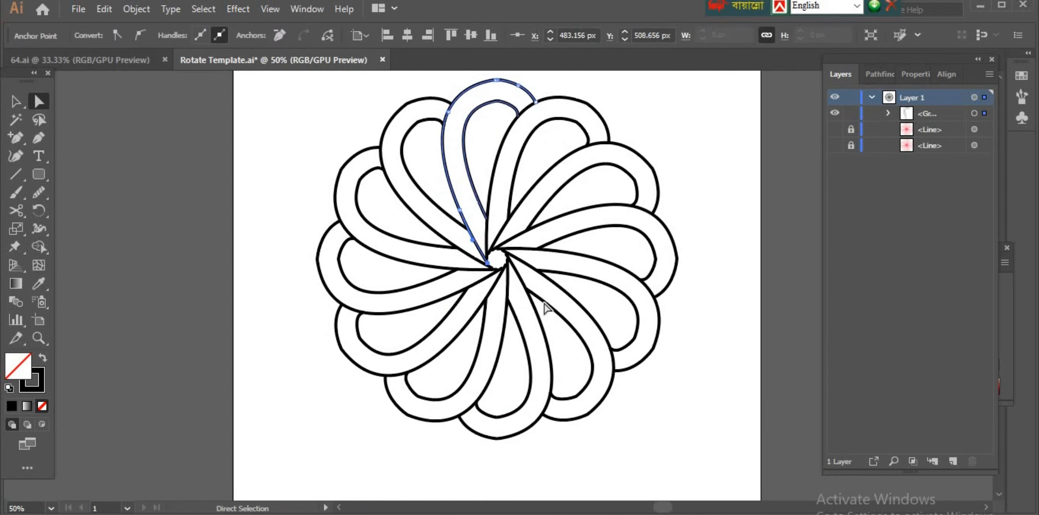
pyautogui.click(302, 184)
pyautogui.scroll(2, 556, 190)
pyautogui.scroll(-3, 525, 200)
pyautogui.scroll(3, 466, 207)
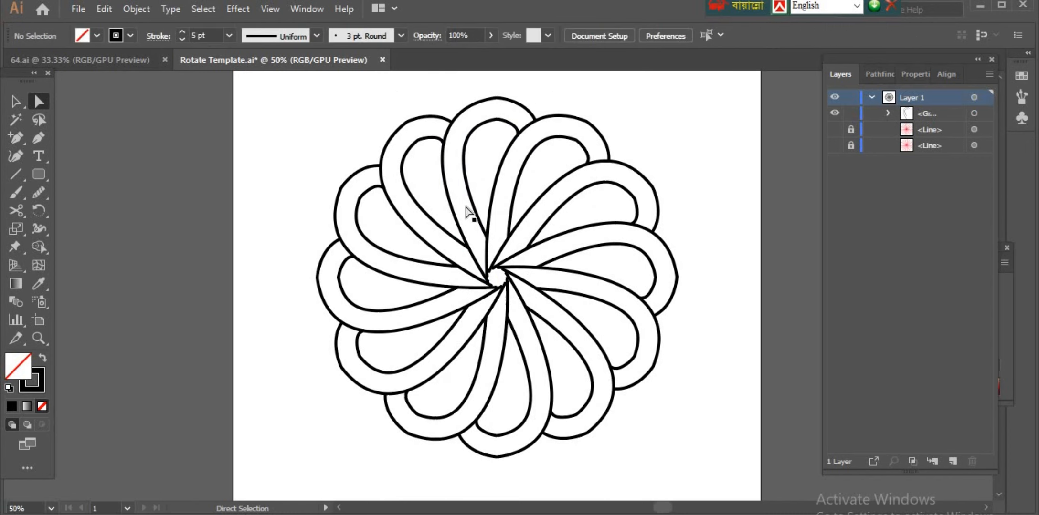
# - Draw a curved line with the Pen tool from one petal's outer edge down to the neighbouring petal's edge
pyautogui.click(41, 339)
pyautogui.click(510, 225)
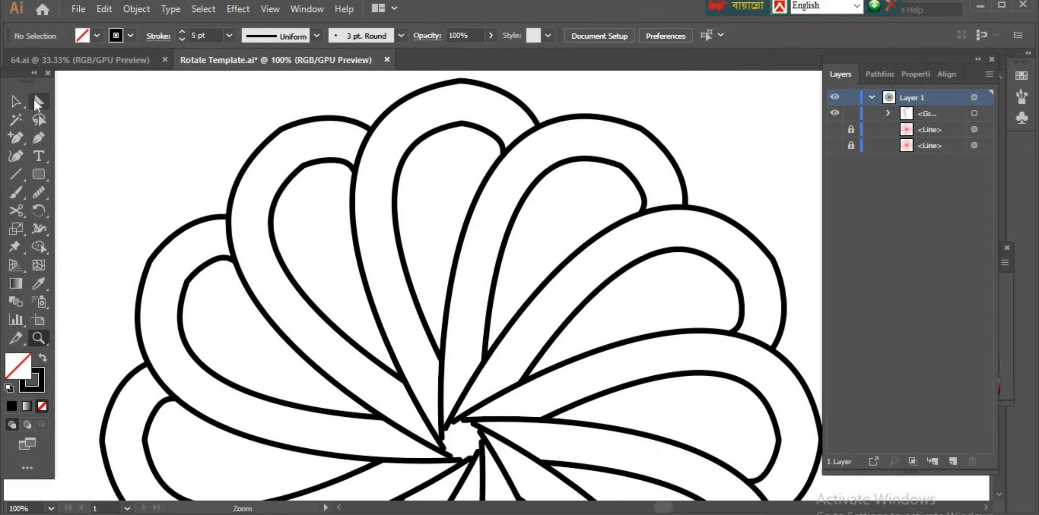
pyautogui.click(39, 138)
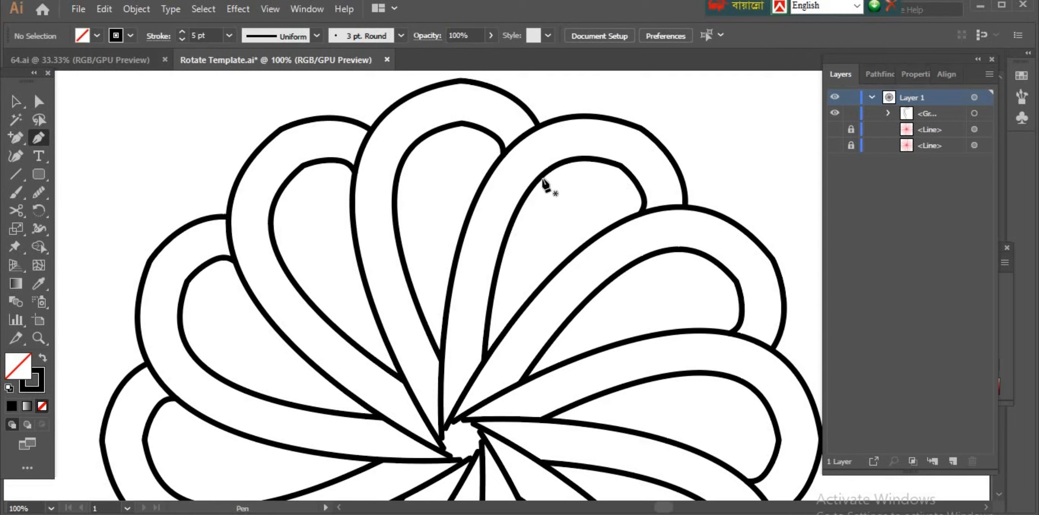
pyautogui.click(519, 137)
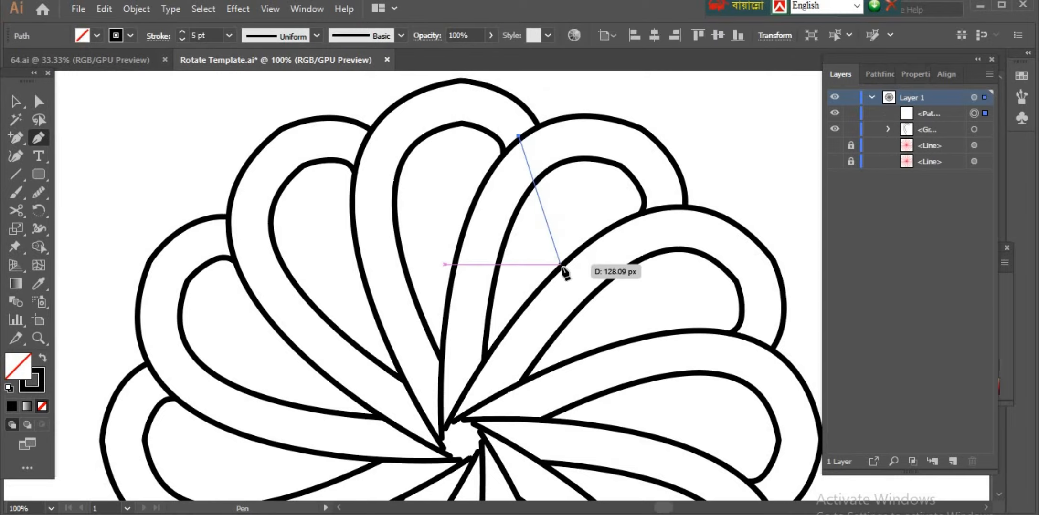
pyautogui.moveTo(562, 265); pyautogui.dragTo(562, 354)
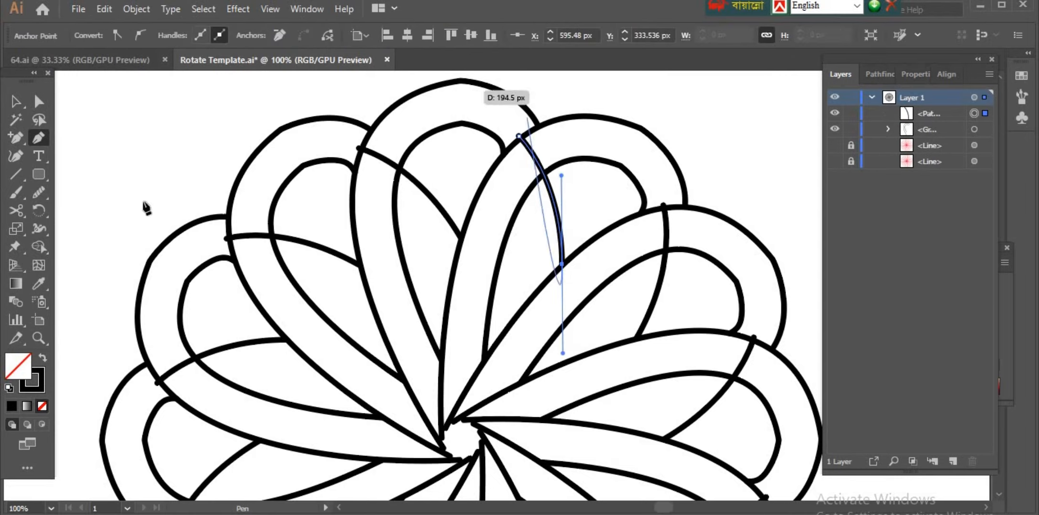
# - Set the new curved line's stroke weight to 40 pt and expand it into a filled band
pyautogui.click(14, 101)
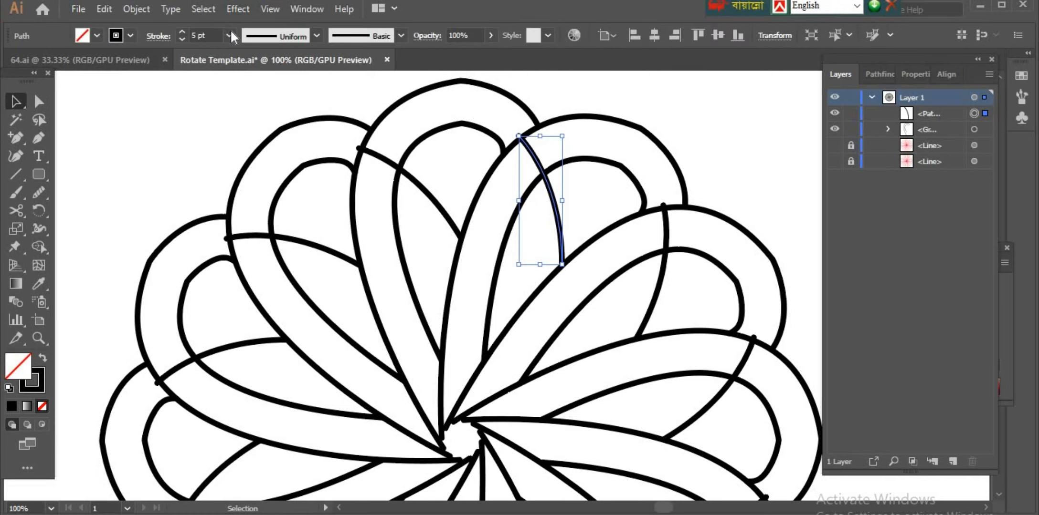
pyautogui.click(230, 35)
pyautogui.click(257, 270)
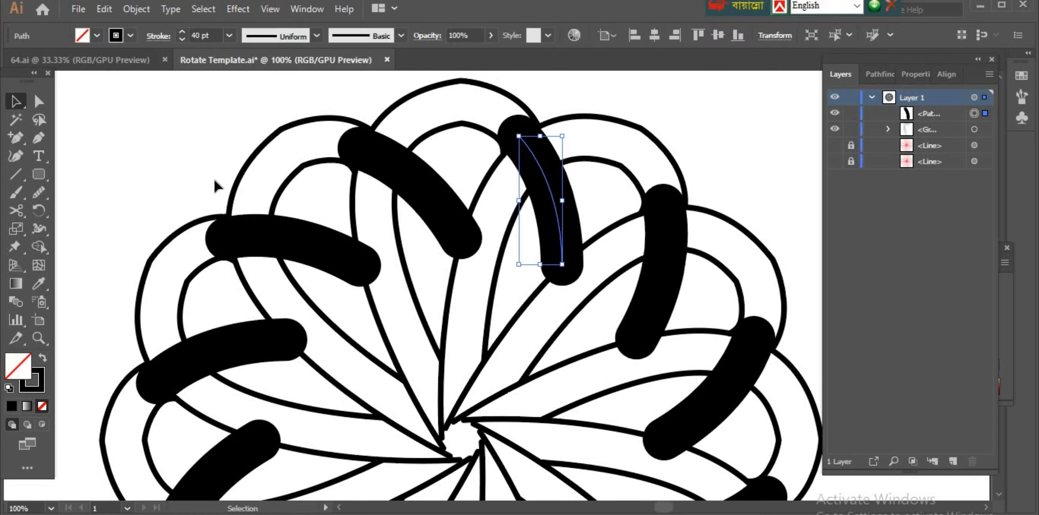
pyautogui.click(136, 9)
pyautogui.click(200, 164)
pyautogui.press('Return')
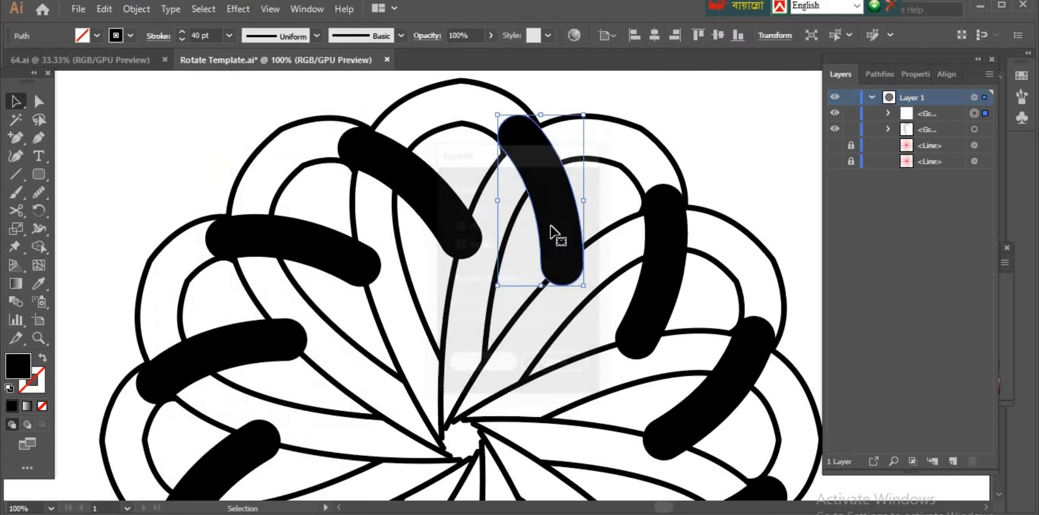
# - Swap the expanded band's fill and stroke, and set its stroke weight to 5 pt
pyautogui.click(43, 358)
pyautogui.click(229, 35)
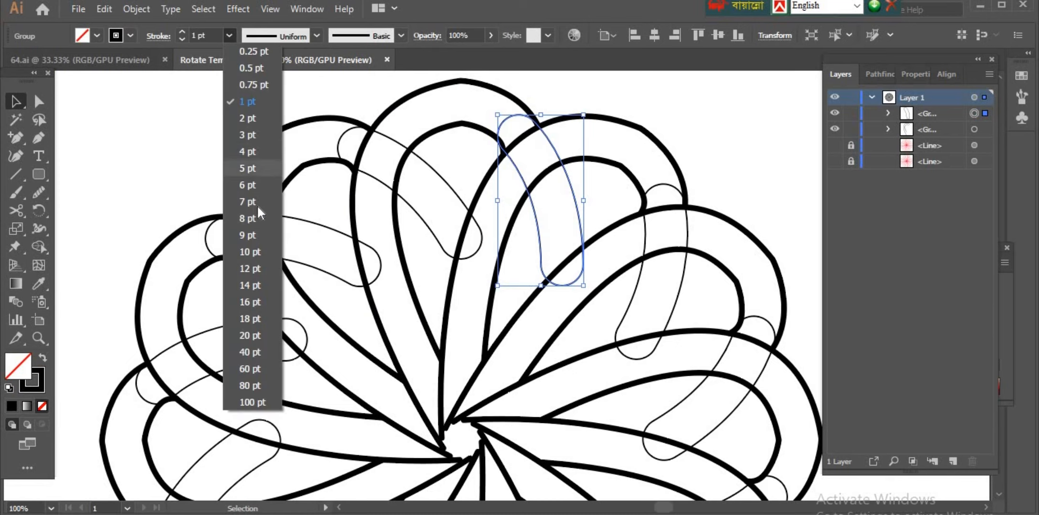
pyautogui.click(250, 153)
pyautogui.press('i')
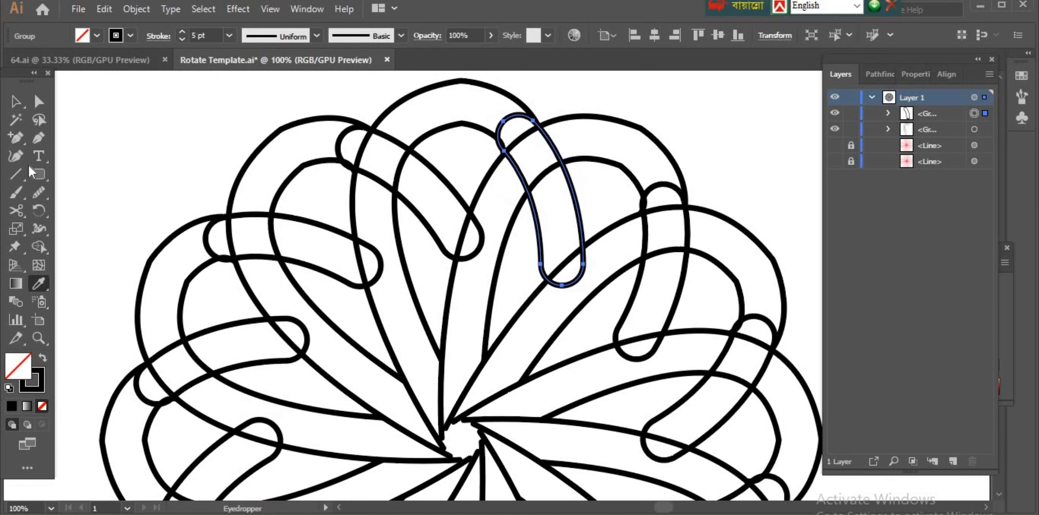
# - Delete the rounded cap anchors at both ends of the band, leaving its two side curves open
pyautogui.click(38, 338)
pyautogui.click(39, 102)
pyautogui.click(503, 121)
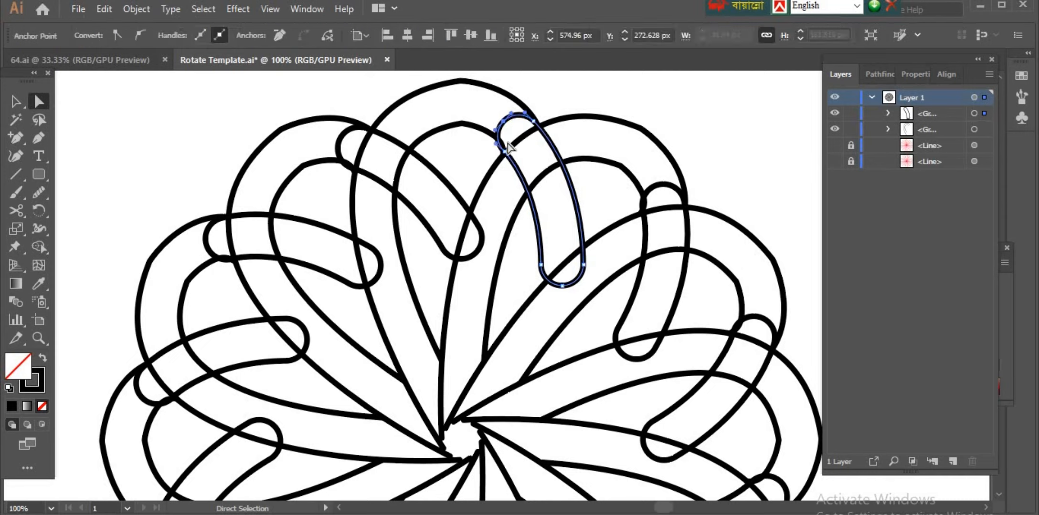
pyautogui.press('Delete')
pyautogui.click(559, 285)
pyautogui.press('Delete')
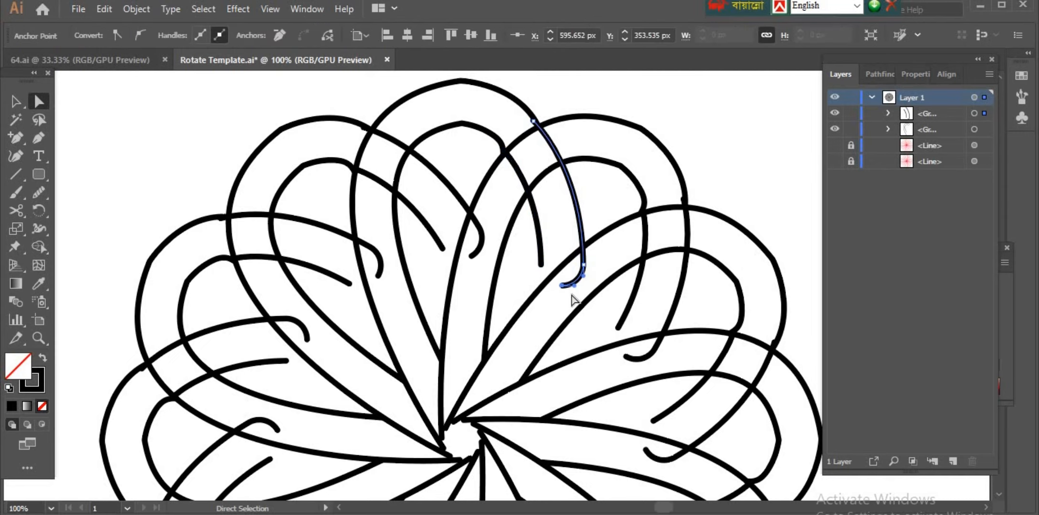
# - Reposition the inner ends of the band's two side curves onto the neighbouring petal's outer edge
pyautogui.moveTo(584, 262); pyautogui.dragTo(548, 287)
pyautogui.hotkey('ctrl', 'z')
pyautogui.click(541, 264)
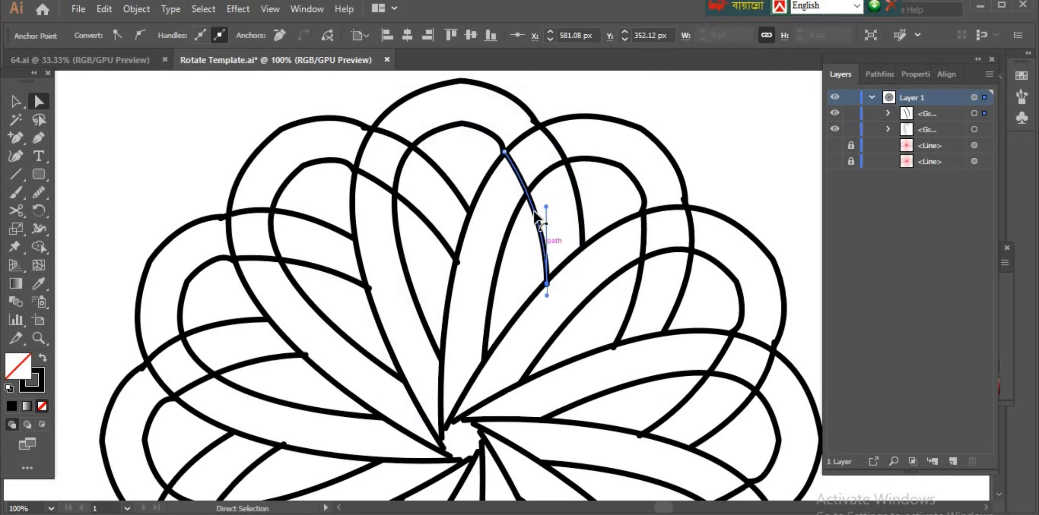
pyautogui.click(533, 271)
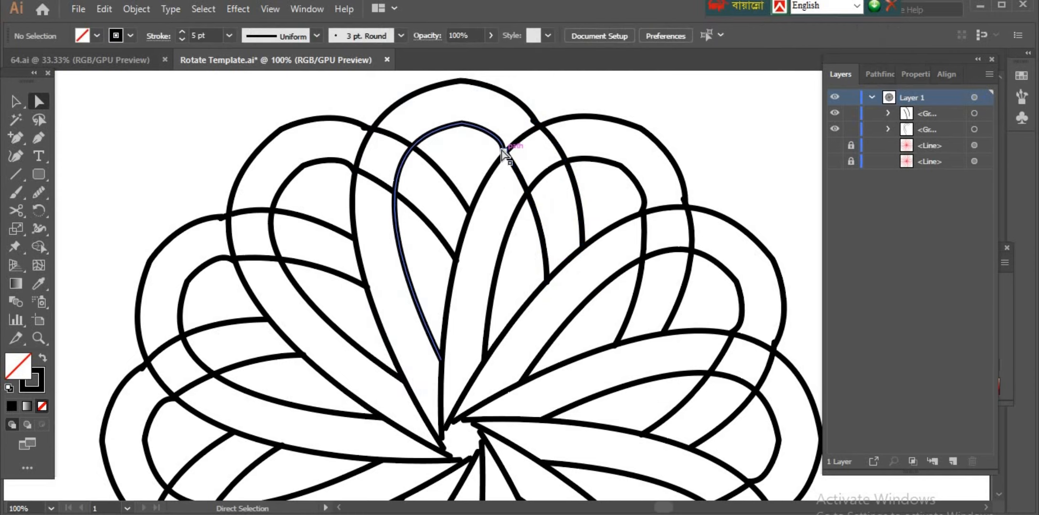
# - Nudge the petal's inner curve end 2 px right onto the band's edge, and select the outer band curve's upper end anchor
pyautogui.moveTo(502, 158); pyautogui.dragTo(505, 157)
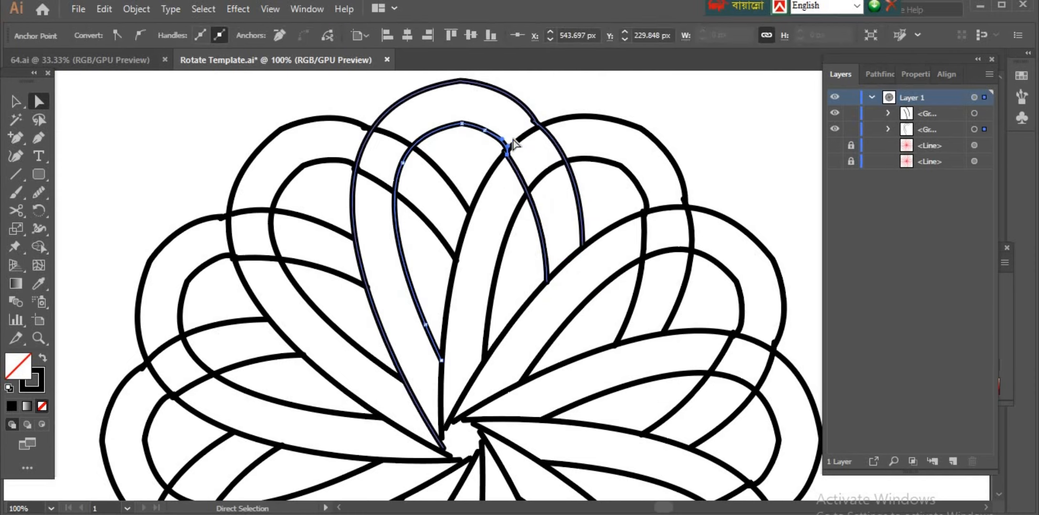
pyautogui.press('Right')
pyautogui.press('Right')
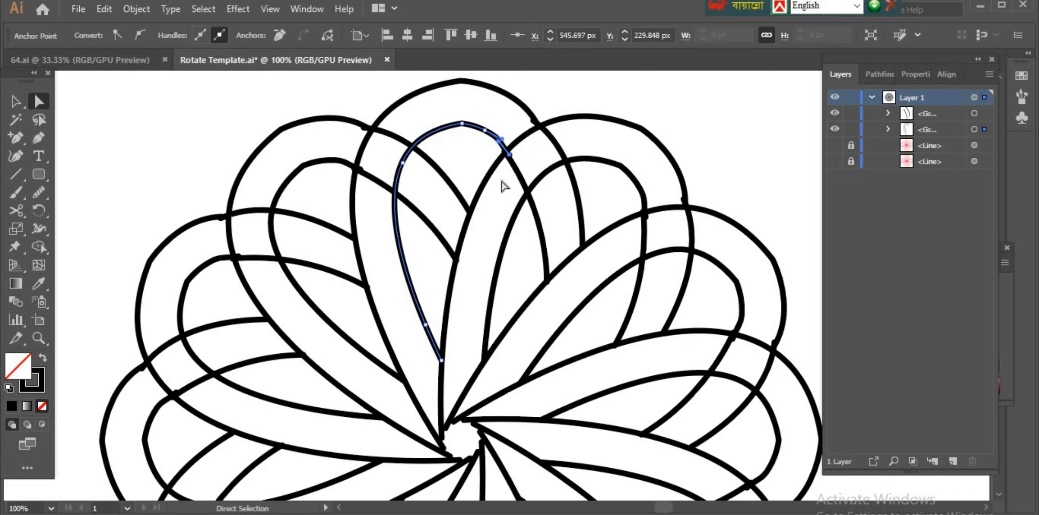
pyautogui.click(534, 121)
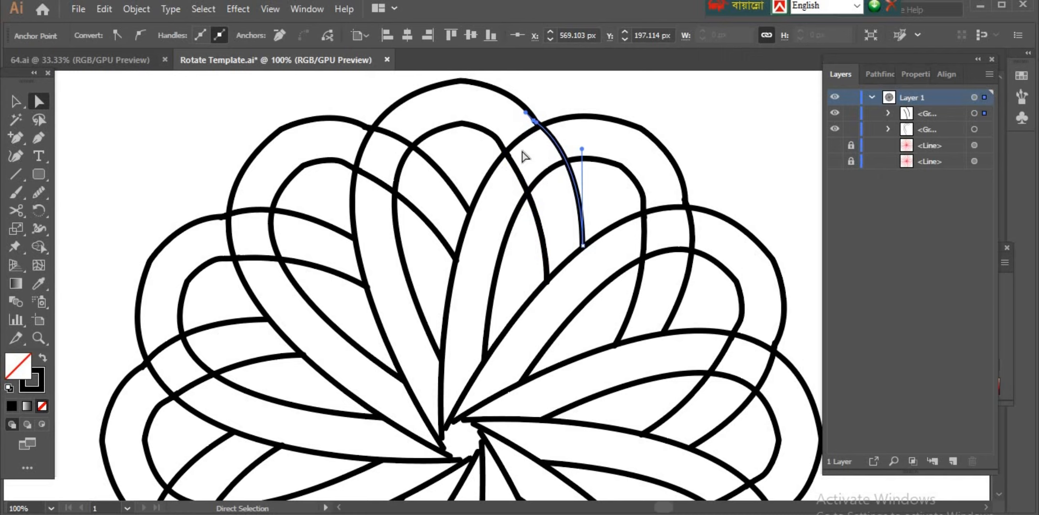
# - Add an anchor point to each band curve where it crosses the neighbouring petal's inner curve
pyautogui.click(38, 338)
pyautogui.keyDown('alt'); pyautogui.click(465, 304); pyautogui.keyUp('alt')
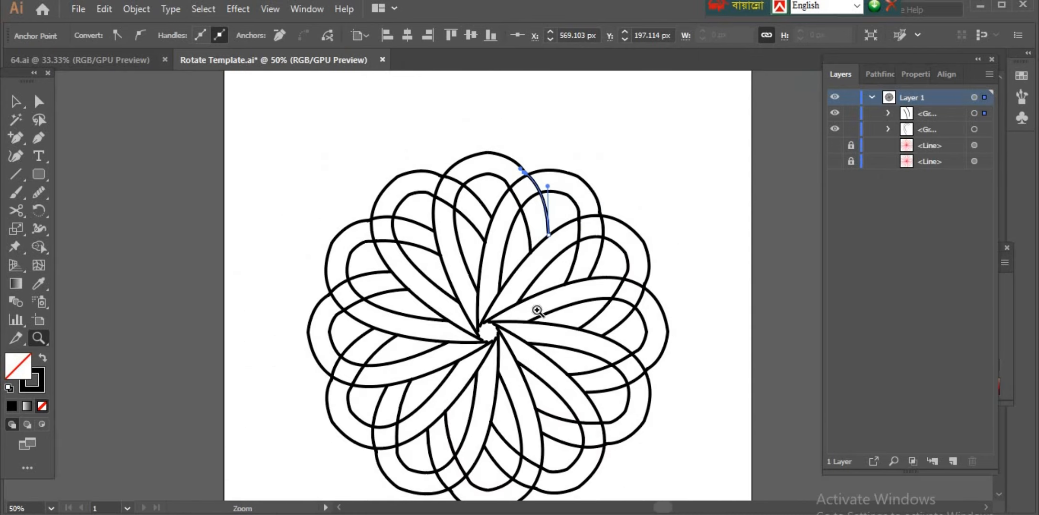
pyautogui.click(537, 173)
pyautogui.click(490, 268)
pyautogui.click(493, 275)
pyautogui.click(493, 276)
pyautogui.click(493, 278)
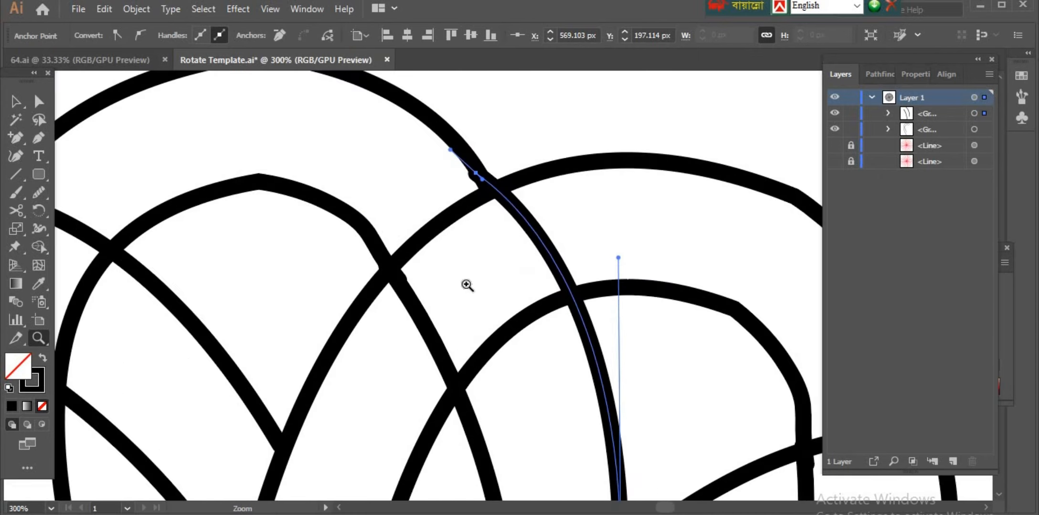
pyautogui.click(27, 136)
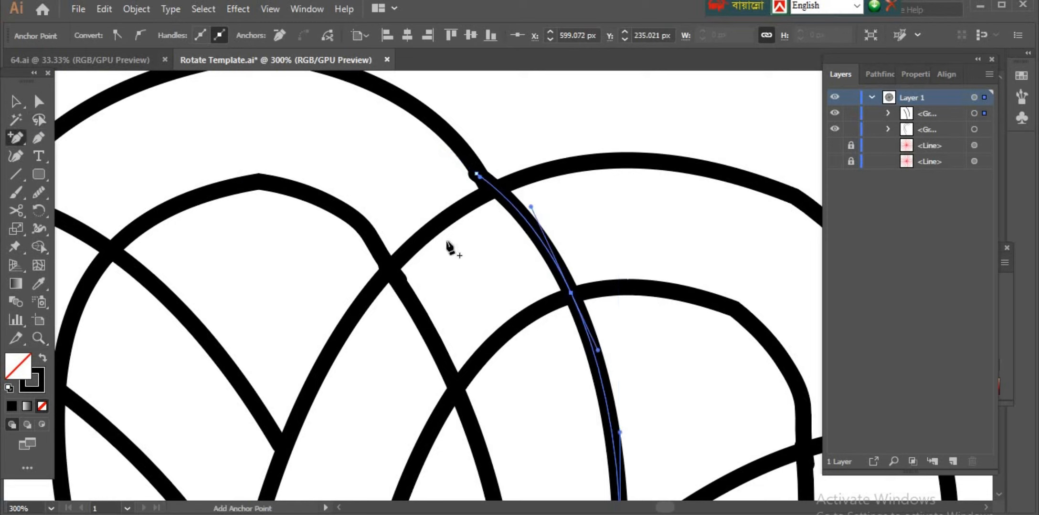
pyautogui.click(456, 387)
# - Delete the upper segments of both band curves beyond the added anchors and align their new ends with the neighbouring petal's inner curve
pyautogui.press('a')
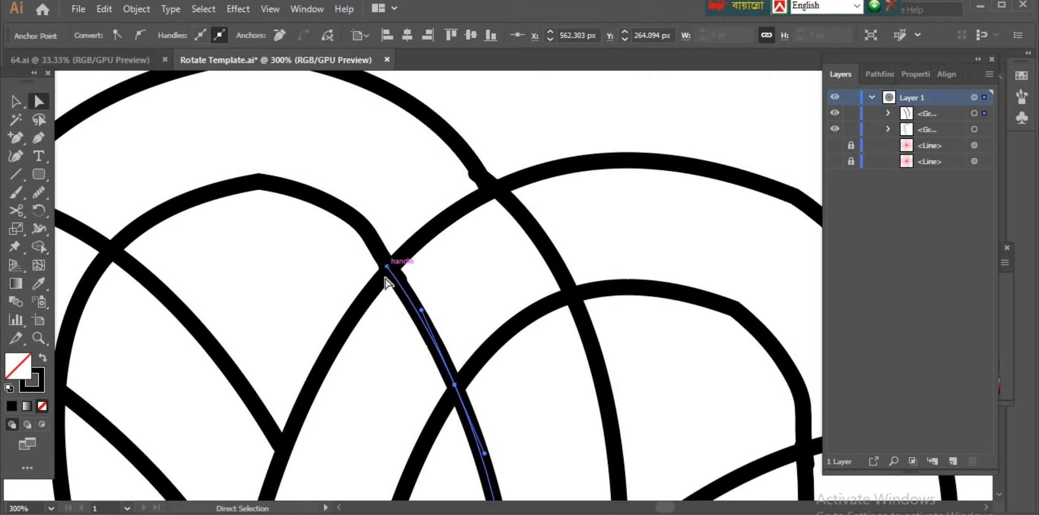
pyautogui.press('Delete')
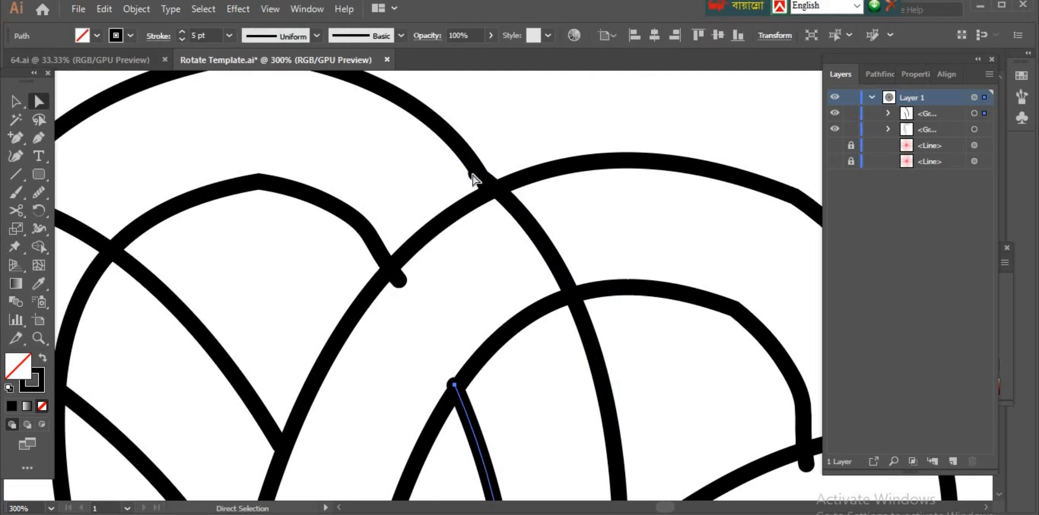
pyautogui.click(476, 174)
pyautogui.press('Delete')
pyautogui.click(570, 295)
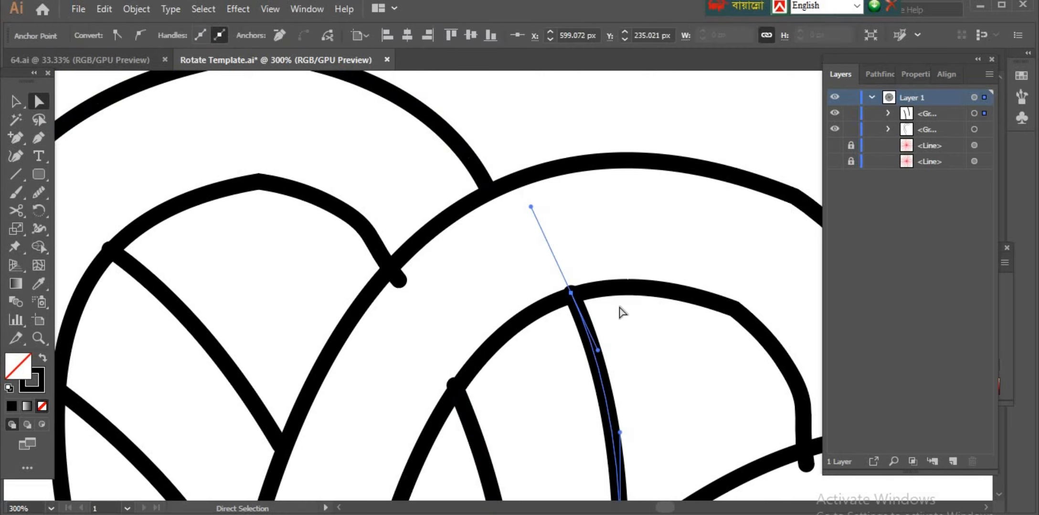
pyautogui.click(451, 382)
# - Shorten the petal's inner curve to end at the neighbouring petal's outer edge and smooth the bend before its end
pyautogui.click(398, 280)
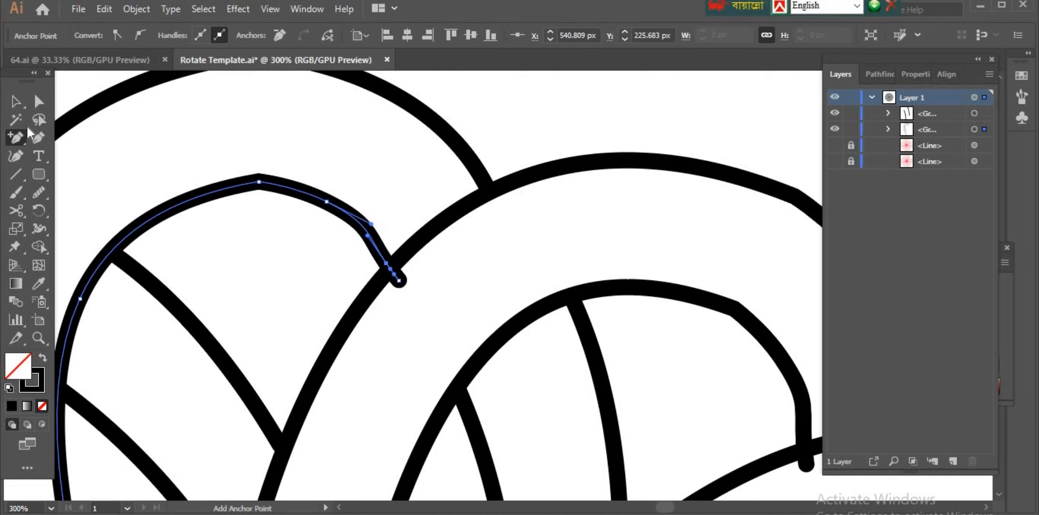
pyautogui.press('a')
pyautogui.moveTo(398, 280); pyautogui.dragTo(385, 264)
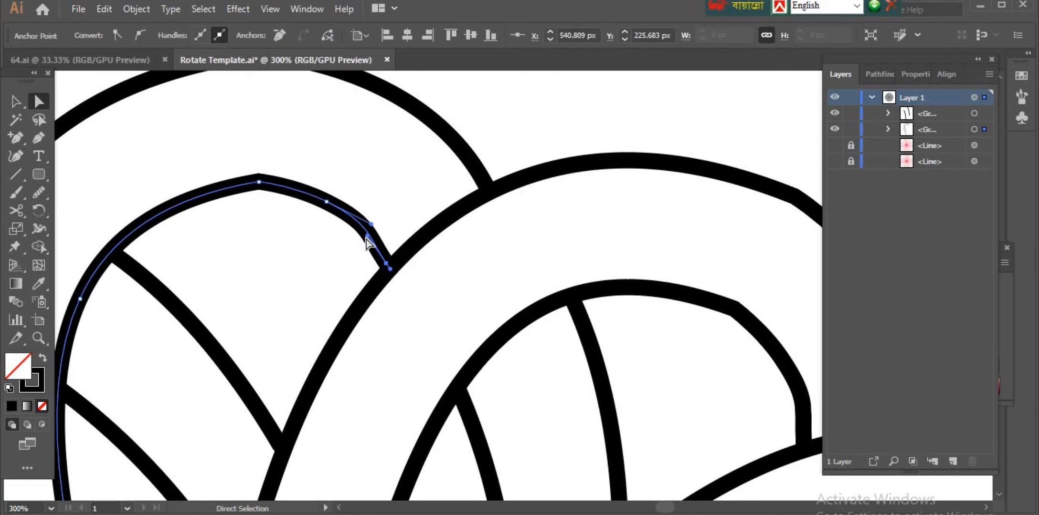
pyautogui.click(387, 244)
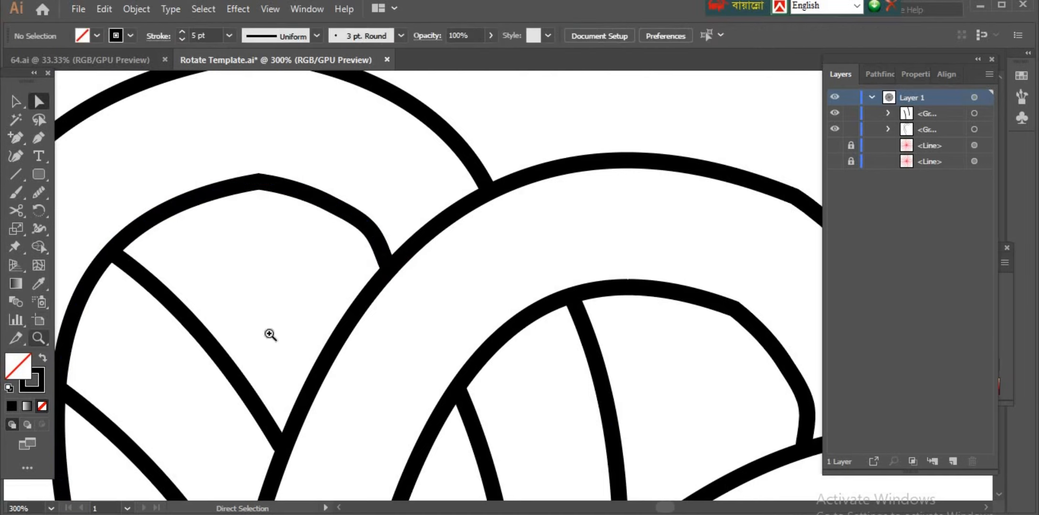
# - Check the interlaced flower and show the two hidden radial guide lines again
pyautogui.scroll(-7, 411, 312)
pyautogui.scroll(1, 484, 291)
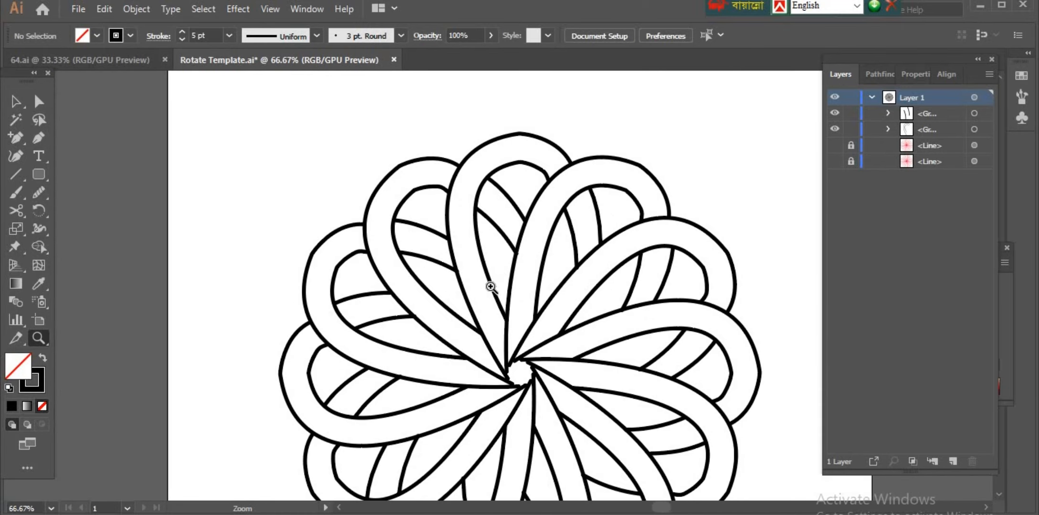
pyautogui.click(502, 279)
pyautogui.scroll(5, 506, 268)
pyautogui.keyDown('alt'); pyautogui.click(522, 376); pyautogui.keyUp('alt')
pyautogui.keyDown('alt'); pyautogui.click(522, 376); pyautogui.keyUp('alt')
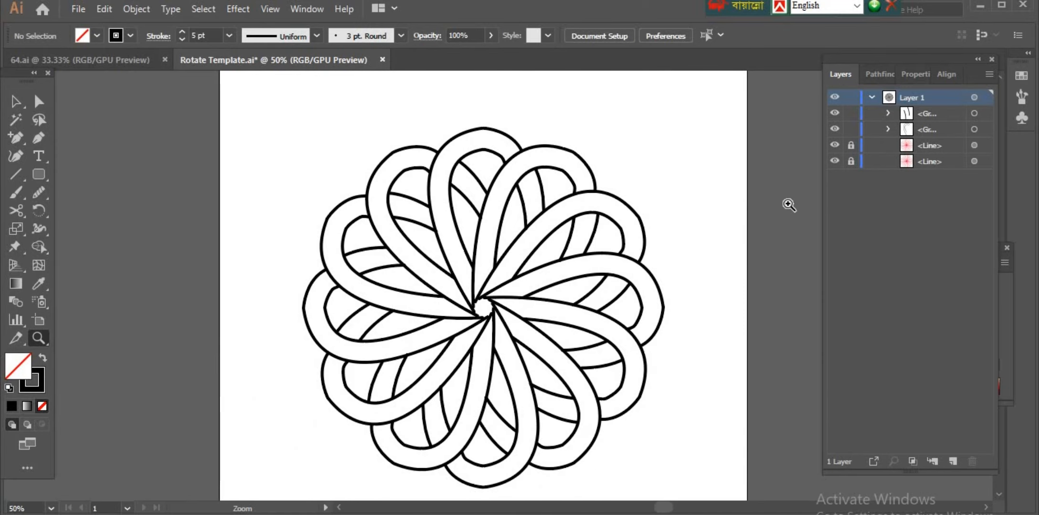
pyautogui.click(525, 241)
pyautogui.click(484, 267)
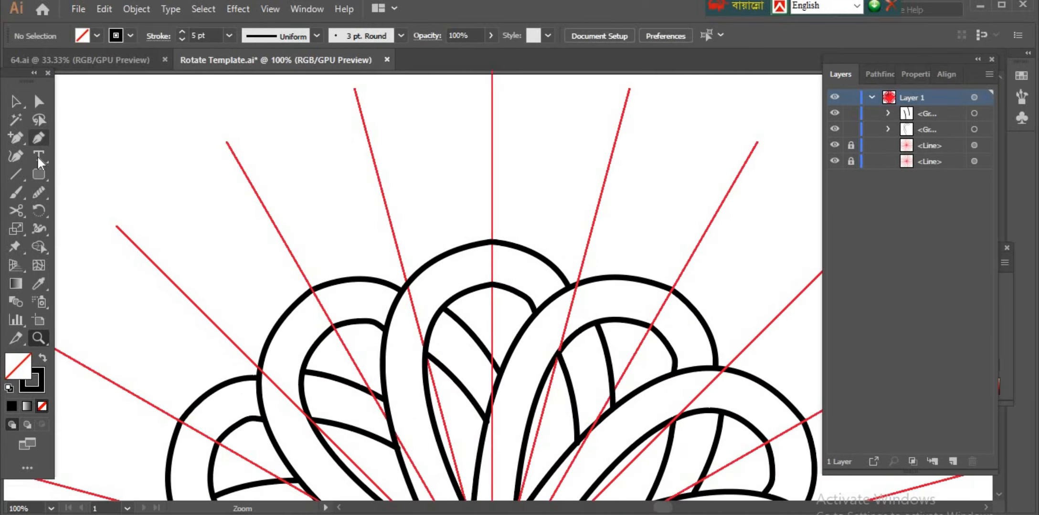
pyautogui.press('b')
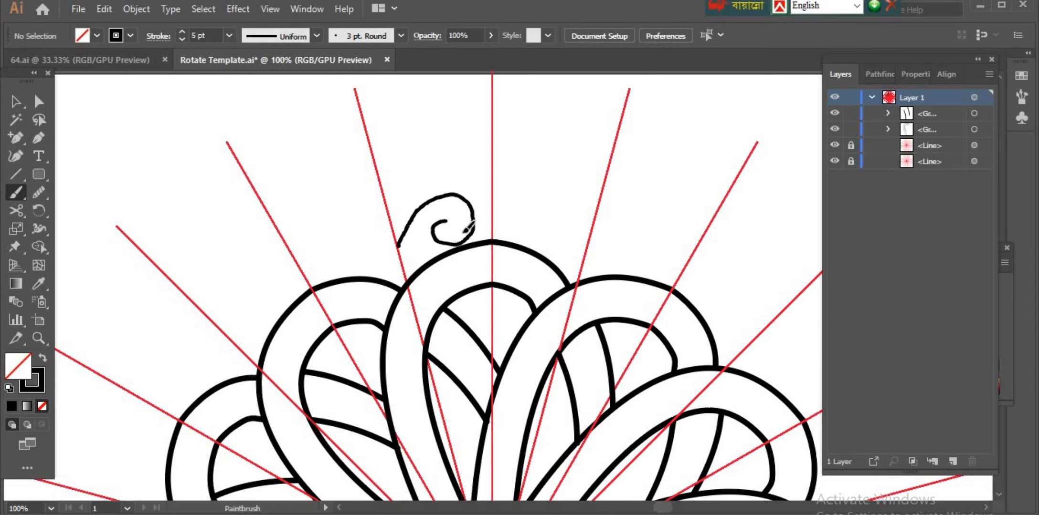
pyautogui.moveTo(467, 229); pyautogui.dragTo(459, 231)
pyautogui.hotkey('ctrl', 'z')
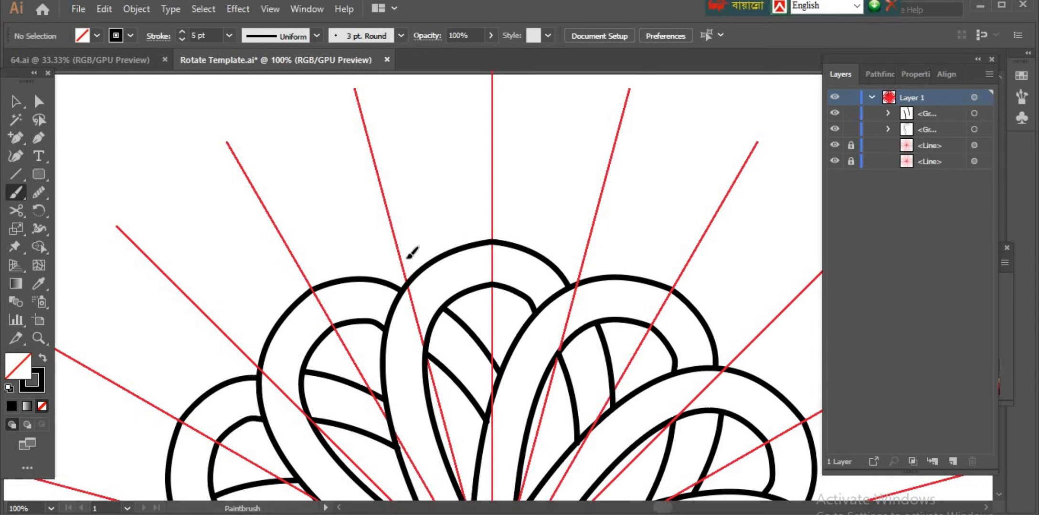
pyautogui.moveTo(408, 257); pyautogui.dragTo(453, 239)
pyautogui.moveTo(435, 210); pyautogui.dragTo(438, 211)
pyautogui.hotkey('ctrl', 'z')
# - Draw a spiral above the top petal, just left of the vertical guide line, and extend its outer end to that guide
pyautogui.moveTo(16, 174); pyautogui.dragTo(72, 211)
pyautogui.click(427, 210)
pyautogui.press('Return')
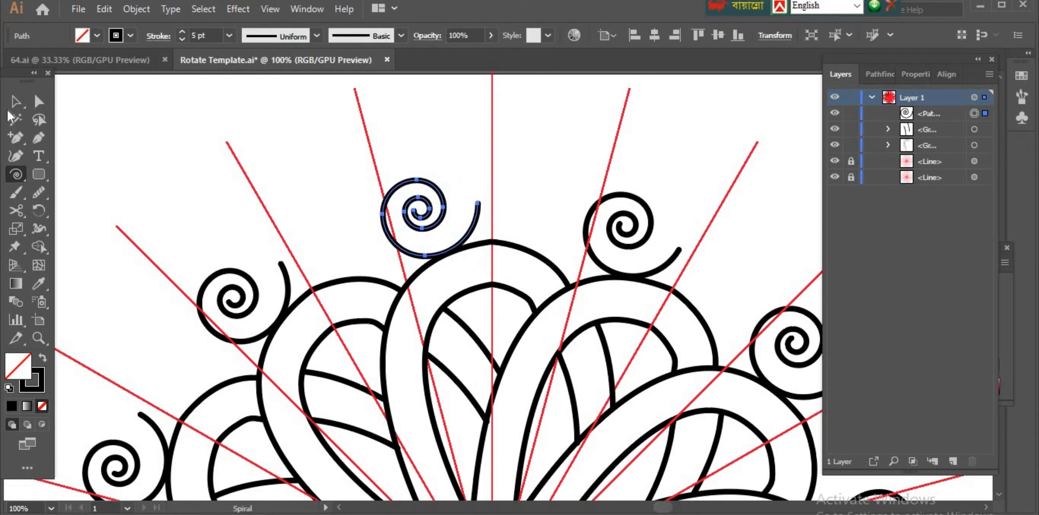
pyautogui.press('a')
pyautogui.click(477, 204)
pyautogui.moveTo(477, 204); pyautogui.dragTo(493, 196)
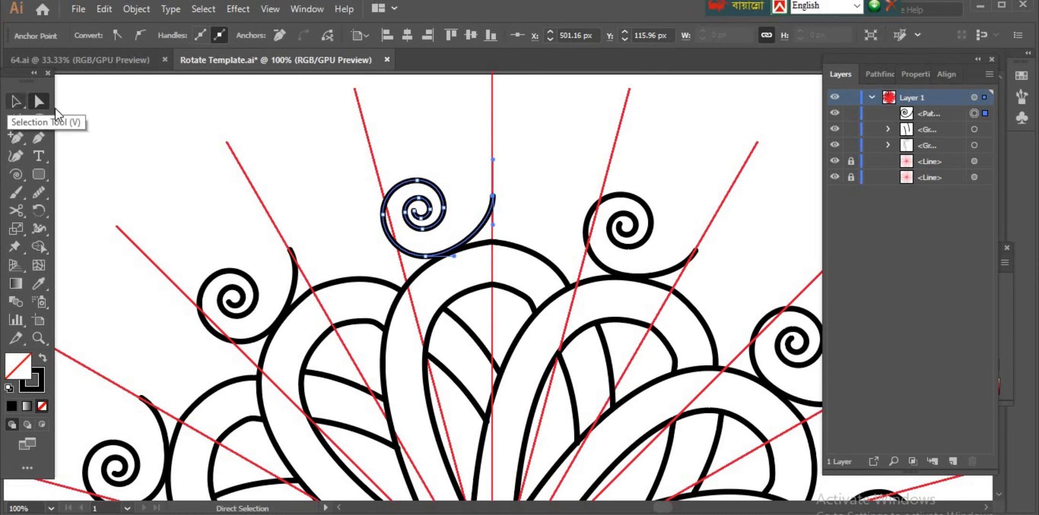
# - Duplicate the spiral to the right side of the vertical guide line and nudge the copy up above the petal
pyautogui.click(16, 101)
pyautogui.click(241, 124)
pyautogui.click(410, 222)
pyautogui.moveTo(470, 230); pyautogui.dragTo(578, 218)
pyautogui.press('Up')
pyautogui.press('Up')
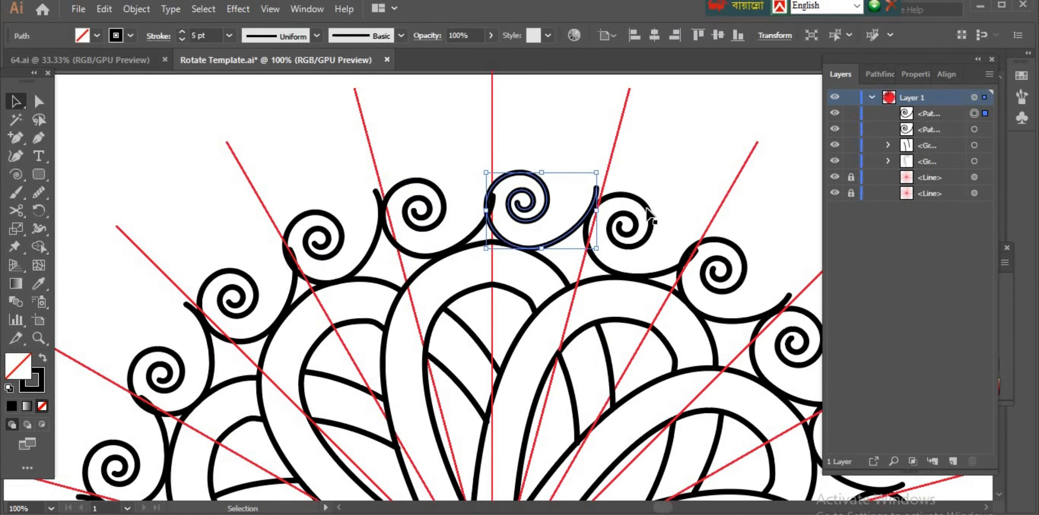
# - Add an anchor on the first spiral's tail where it meets the copied spiral and delete the tail end beyond it
pyautogui.click(629, 182)
pyautogui.click(481, 227)
pyautogui.click(39, 101)
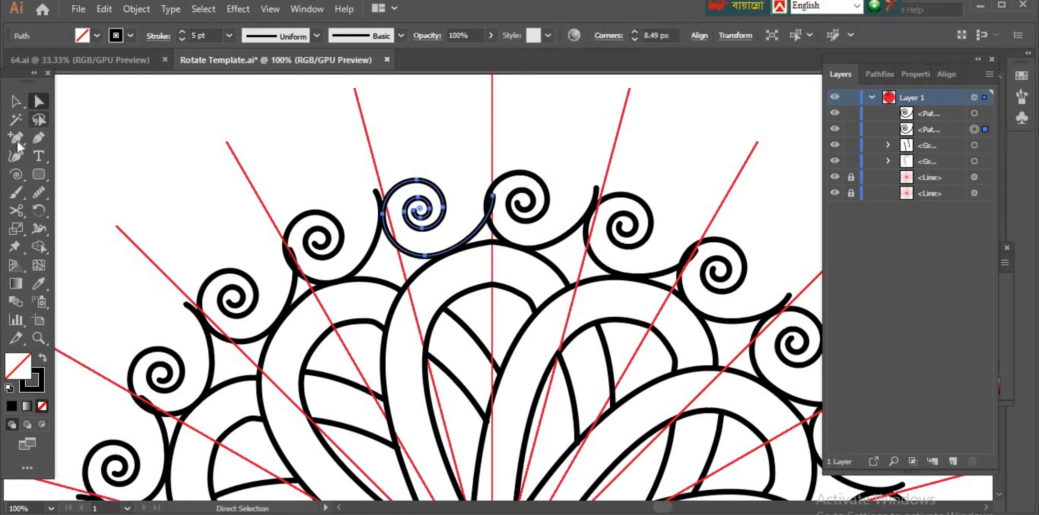
pyautogui.click(17, 141)
pyautogui.click(486, 219)
pyautogui.click(39, 101)
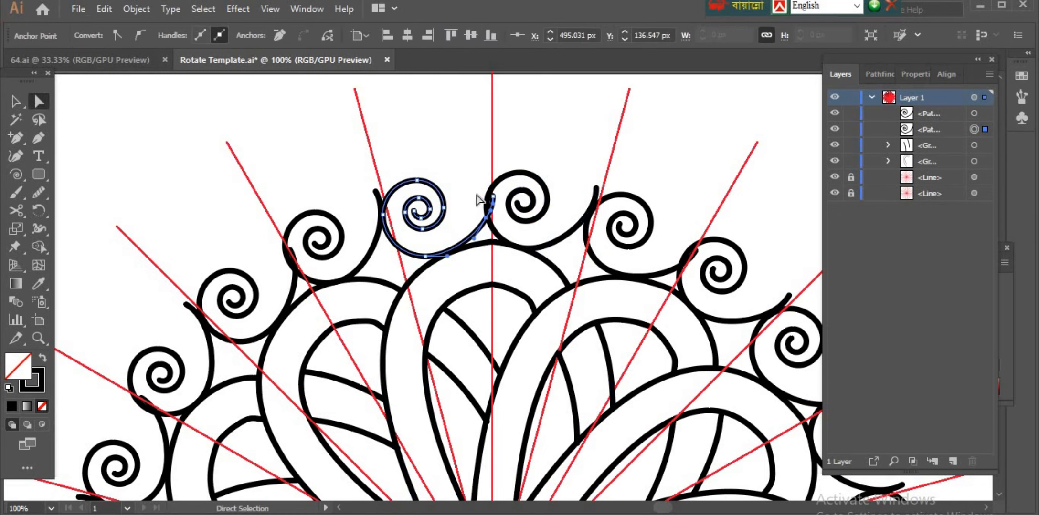
pyautogui.click(493, 196)
pyautogui.press('Delete')
pyautogui.click(555, 156)
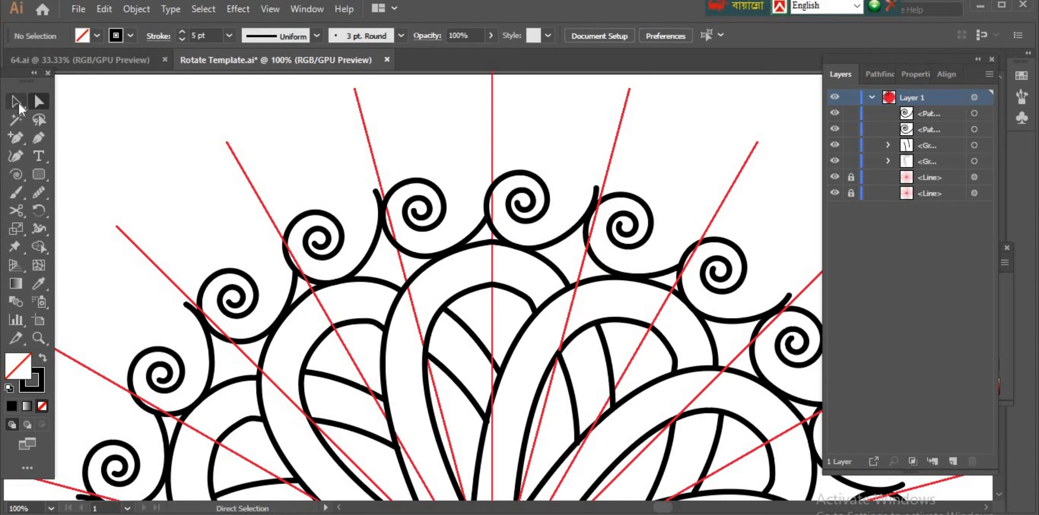
# - Trim the copied spiral's protruding tail end and nudge its new end point to meet the next spiral
pyautogui.click(587, 213)
pyautogui.click(37, 101)
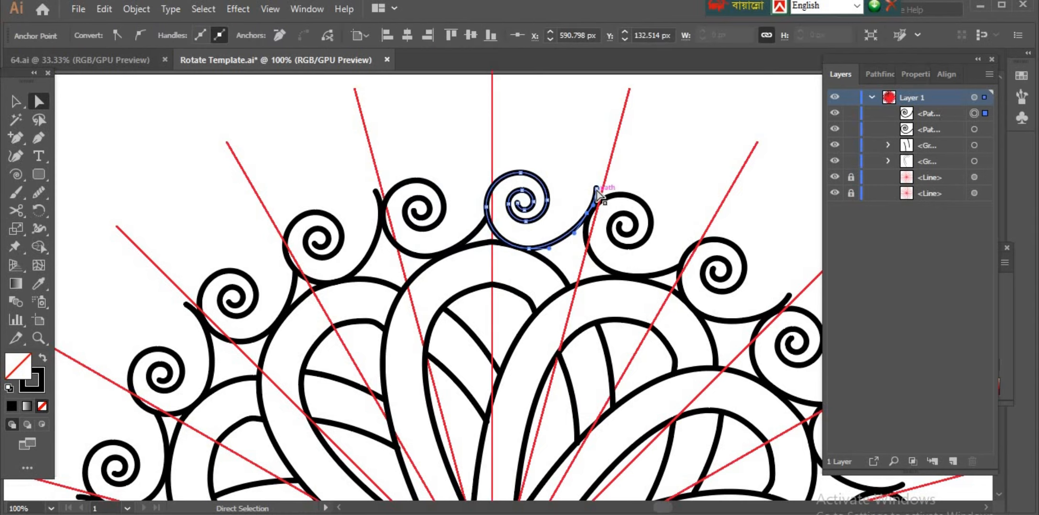
pyautogui.click(596, 188)
pyautogui.press('Delete')
pyautogui.moveTo(586, 213); pyautogui.dragTo(588, 211)
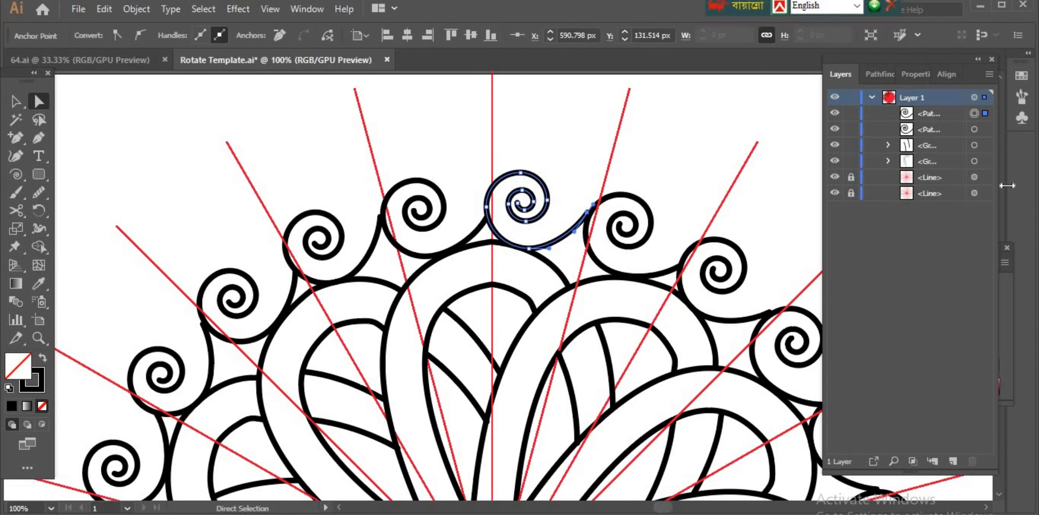
pyautogui.press('Right')
pyautogui.press('Right')
pyautogui.click(537, 110)
# - Hide the two red radial guide lines to leave only the ornament on the artboard
pyautogui.click(39, 339)
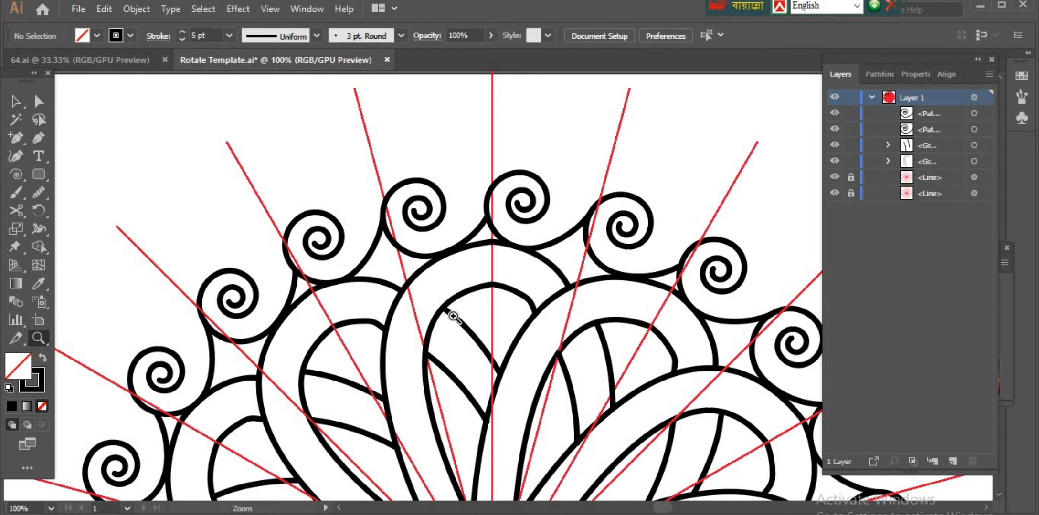
pyautogui.keyDown('alt'); pyautogui.click(571, 373); pyautogui.keyUp('alt')
pyautogui.keyDown('alt'); pyautogui.click(533, 366); pyautogui.keyUp('alt')
pyautogui.keyDown('alt'); pyautogui.click(483, 343); pyautogui.keyUp('alt')
pyautogui.moveTo(836, 178); pyautogui.dragTo(833, 193)
pyautogui.click(452, 193)
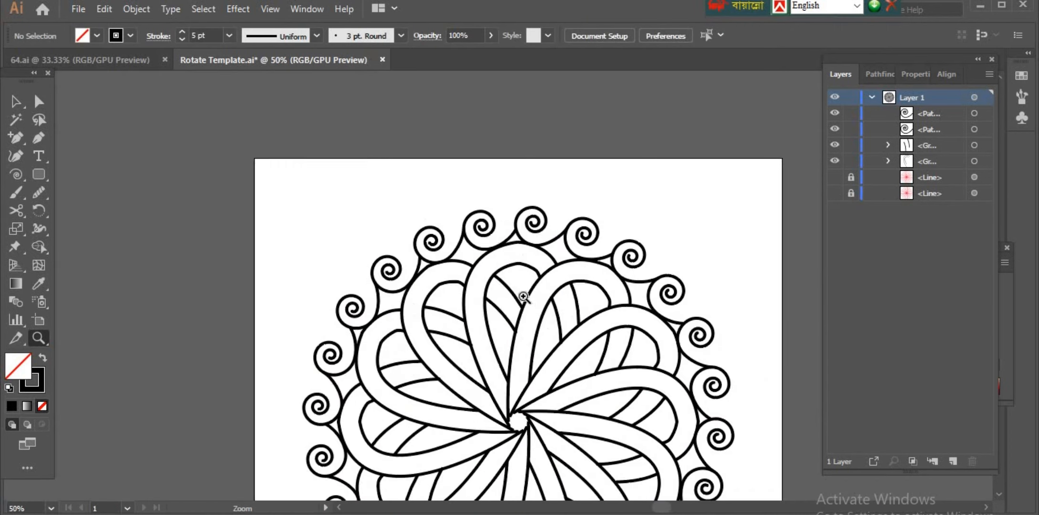
# - Draw a Pen curve over the first spiral, from the copied spiral's upper left edge to the first spiral's left side, and adjust its arc
pyautogui.click(525, 297)
pyautogui.click(458, 202)
pyautogui.press('p')
pyautogui.click(554, 222)
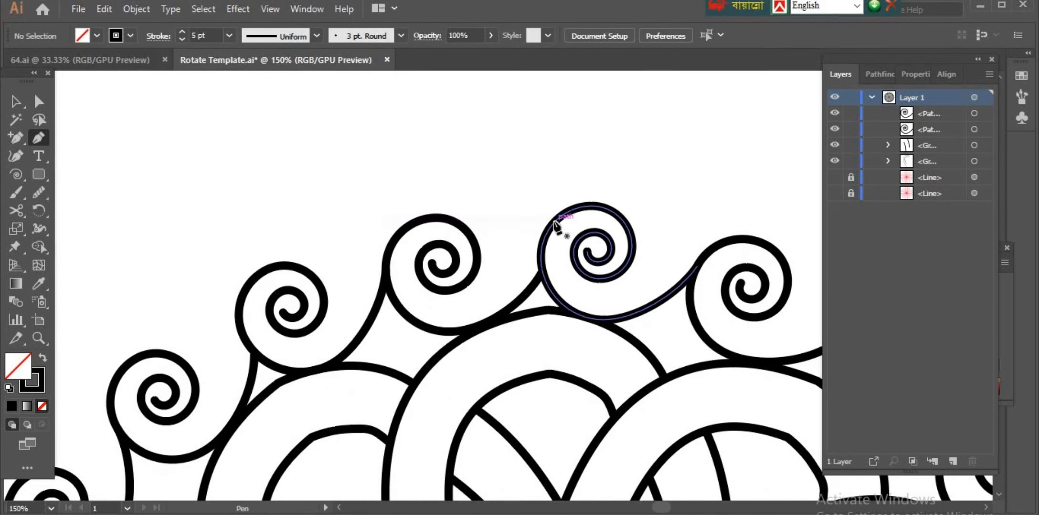
pyautogui.moveTo(385, 268); pyautogui.dragTo(393, 354)
pyautogui.press('a')
pyautogui.moveTo(379, 183); pyautogui.dragTo(401, 162)
pyautogui.click(365, 189)
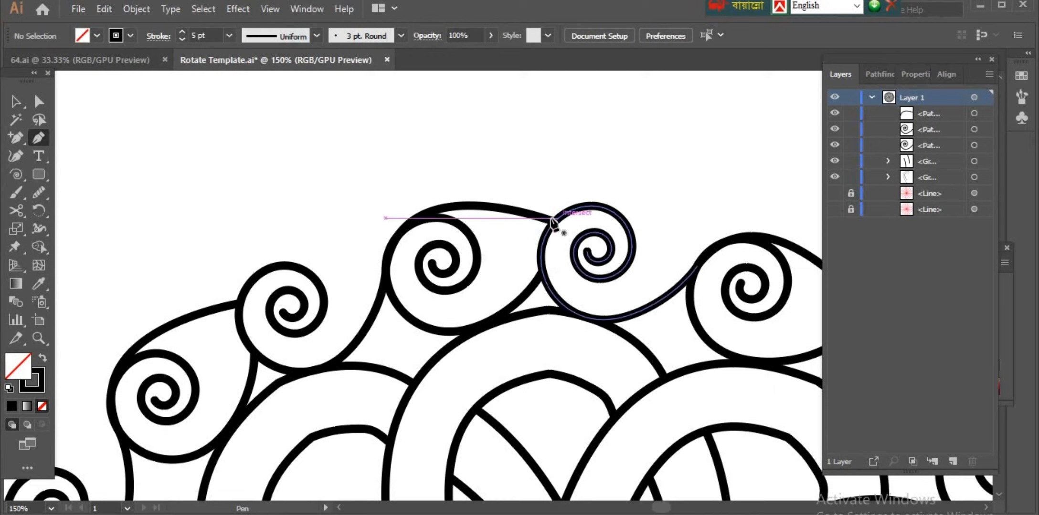
# - Draw a Pen curve over the copied spiral to the top of the next spiral and adjust its handle to refine the arc
pyautogui.click(554, 219)
pyautogui.moveTo(735, 237); pyautogui.dragTo(872, 325)
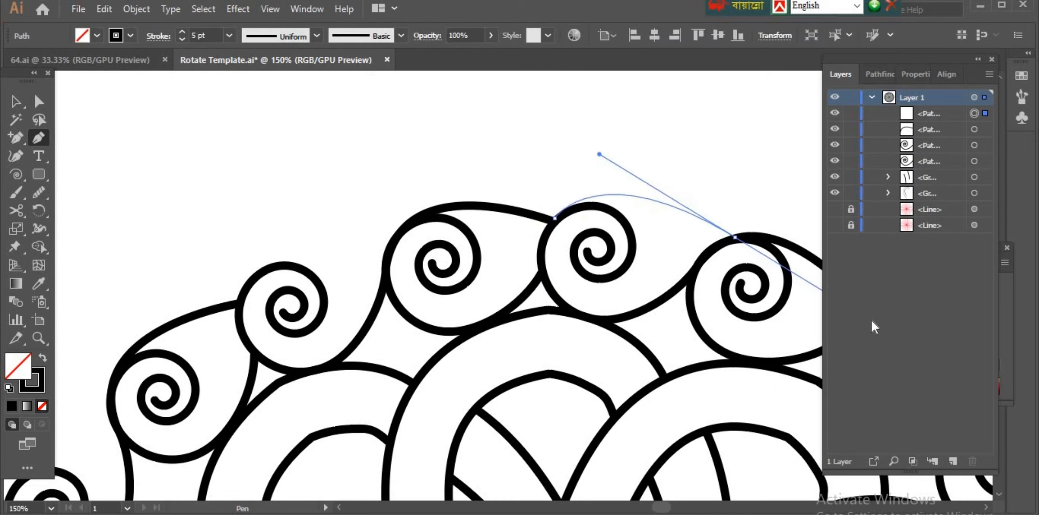
pyautogui.click(39, 101)
pyautogui.moveTo(611, 159); pyautogui.dragTo(619, 155)
pyautogui.click(180, 303)
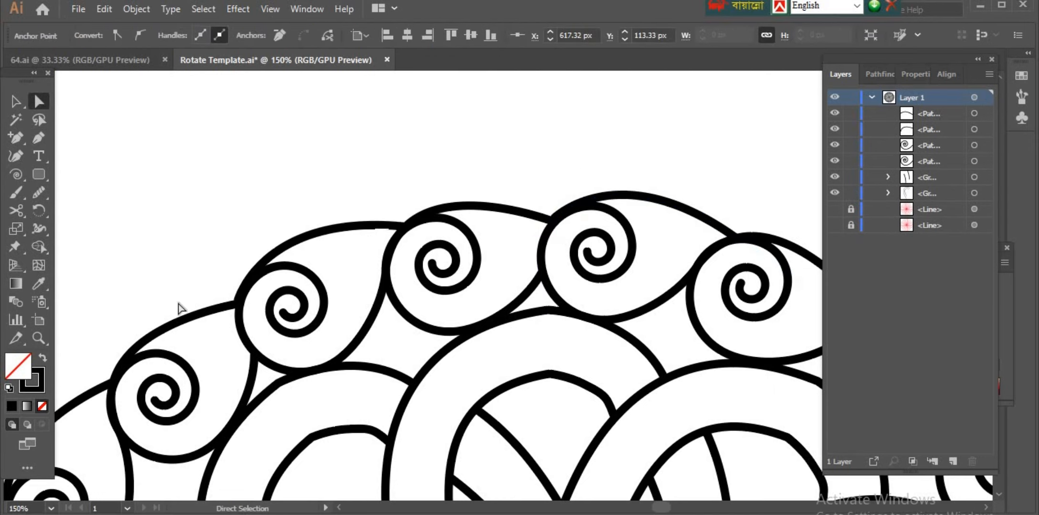
# - Draw a Pen curve from the underside of a top border spiral's inner coil to the left edge of the spiral to its right
pyautogui.click(39, 339)
pyautogui.keyDown('alt'); pyautogui.click(501, 370); pyautogui.keyUp('alt')
pyautogui.keyDown('alt'); pyautogui.click(502, 364); pyautogui.keyUp('alt')
pyautogui.keyDown('alt'); pyautogui.click(505, 339); pyautogui.keyUp('alt')
pyautogui.keyDown('alt'); pyautogui.click(504, 339); pyautogui.keyUp('alt')
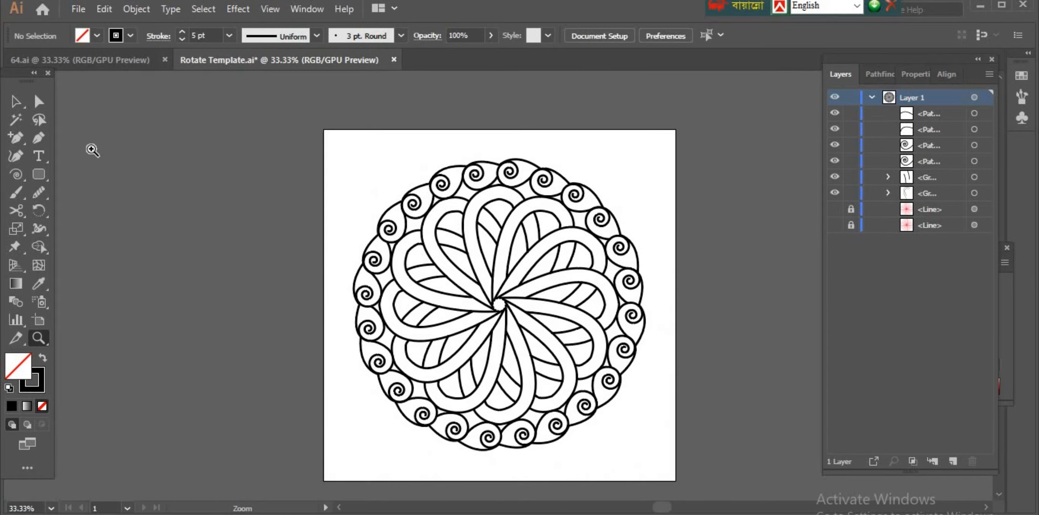
pyautogui.click(487, 205)
pyautogui.click(508, 275)
pyautogui.click(507, 274)
pyautogui.click(507, 274)
pyautogui.click(38, 138)
pyautogui.click(398, 261)
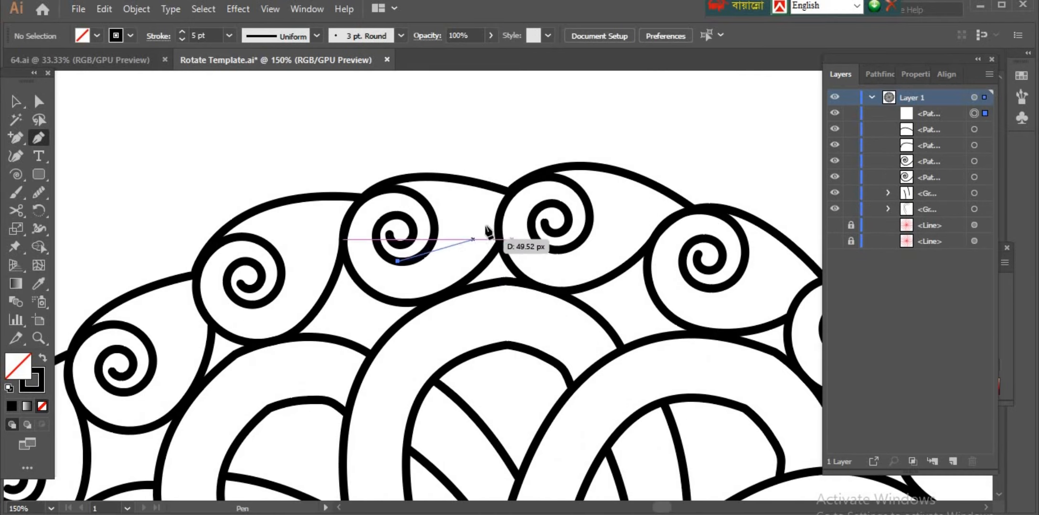
pyautogui.moveTo(498, 222); pyautogui.dragTo(539, 154)
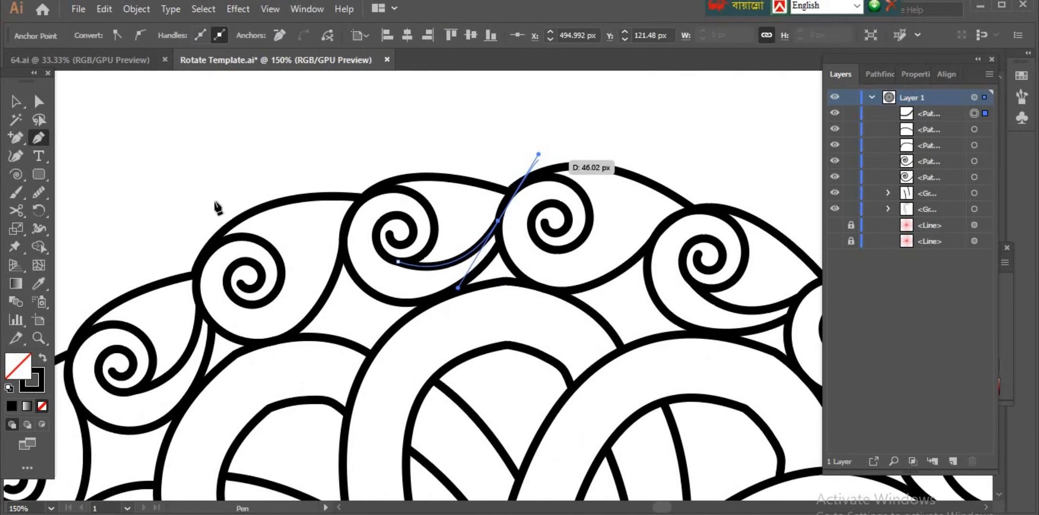
pyautogui.click(39, 101)
pyautogui.click(67, 119)
# - Draw a matching Pen curve from the adjacent spiral's inner coil to the following spiral's left edge, and refine its start point and handle
pyautogui.click(39, 138)
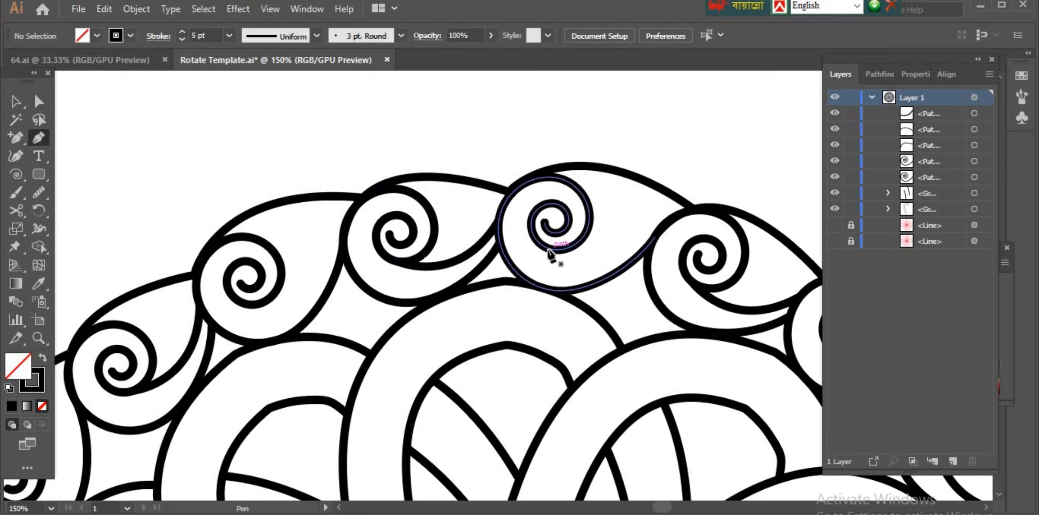
pyautogui.click(547, 251)
pyautogui.hotkey('ctrl', 'z')
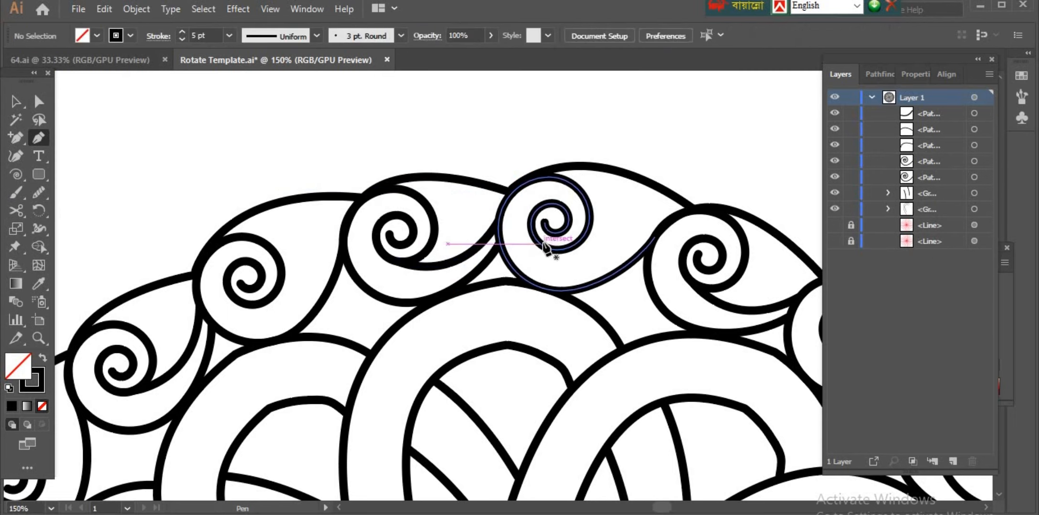
pyautogui.click(556, 250)
pyautogui.moveTo(664, 227); pyautogui.dragTo(738, 173)
pyautogui.click(39, 101)
pyautogui.moveTo(556, 250); pyautogui.dragTo(539, 246)
pyautogui.press('Up')
pyautogui.press('Up')
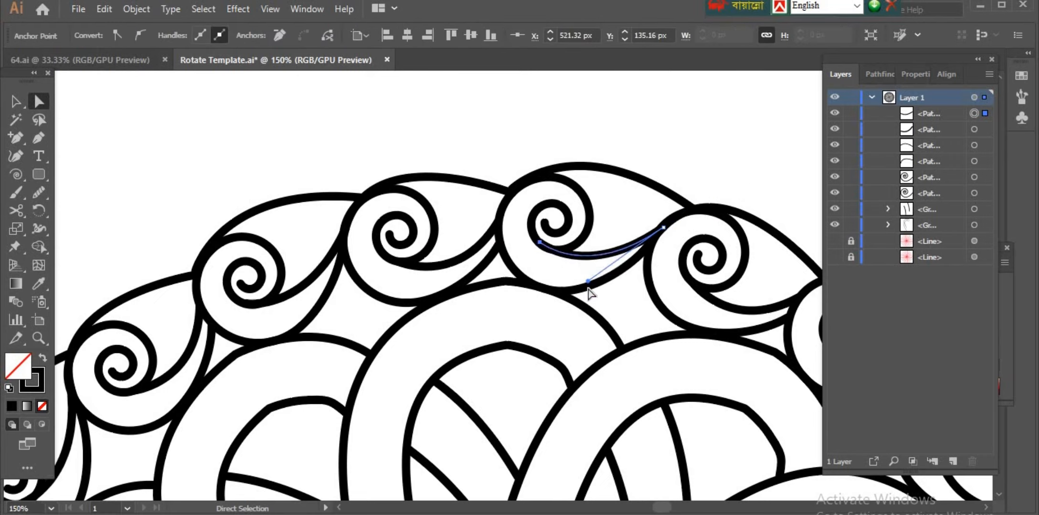
pyautogui.moveTo(588, 282); pyautogui.dragTo(577, 289)
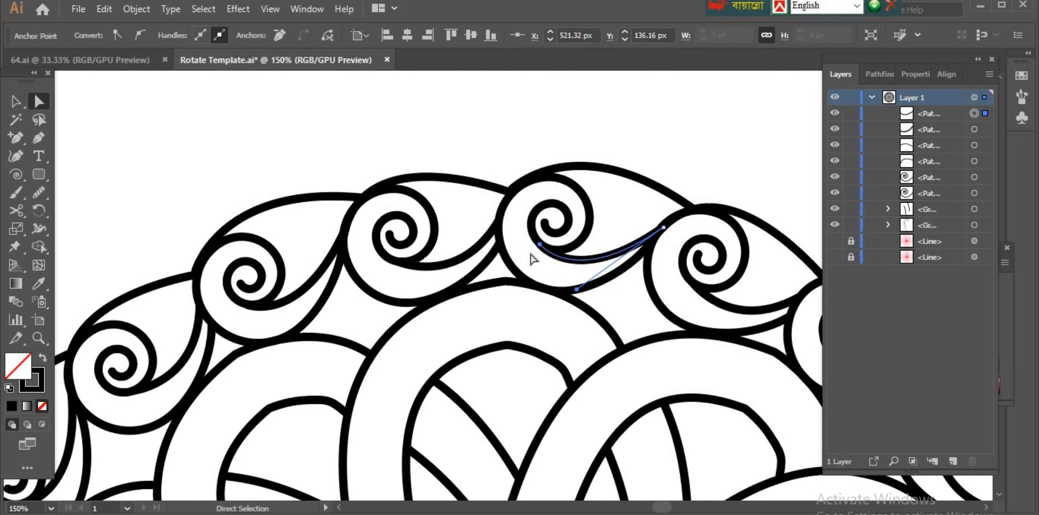
pyautogui.click(529, 264)
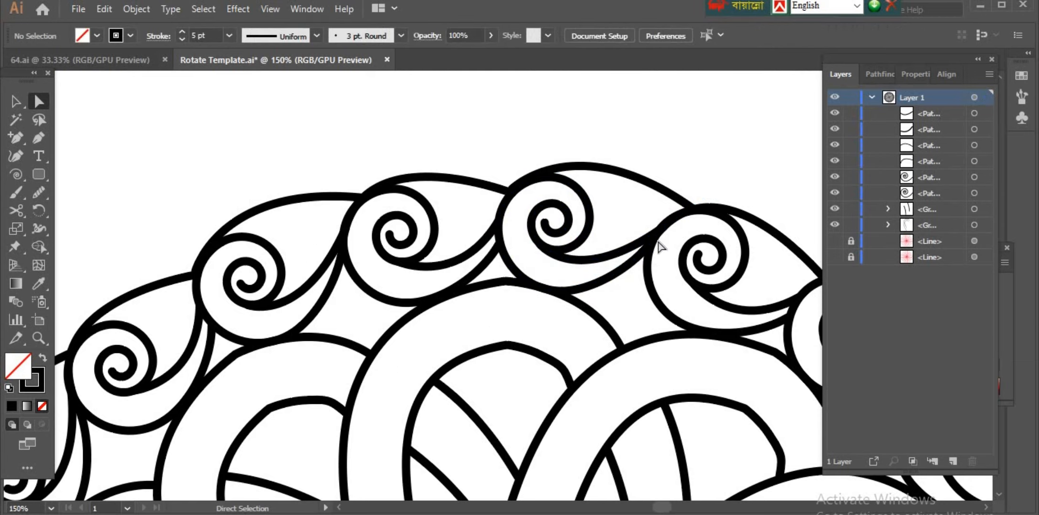
# - Examine the whole ornament and its repeated spiral border on the artboard
pyautogui.scroll(-4, 553, 294)
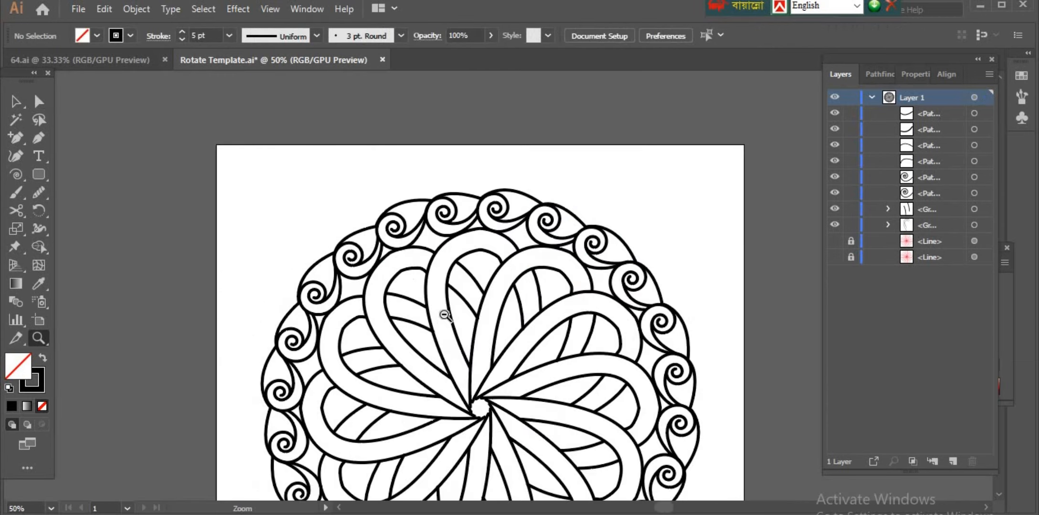
pyautogui.scroll(-3, 479, 200)
pyautogui.scroll(4, 534, 205)
pyautogui.scroll(-4, 508, 288)
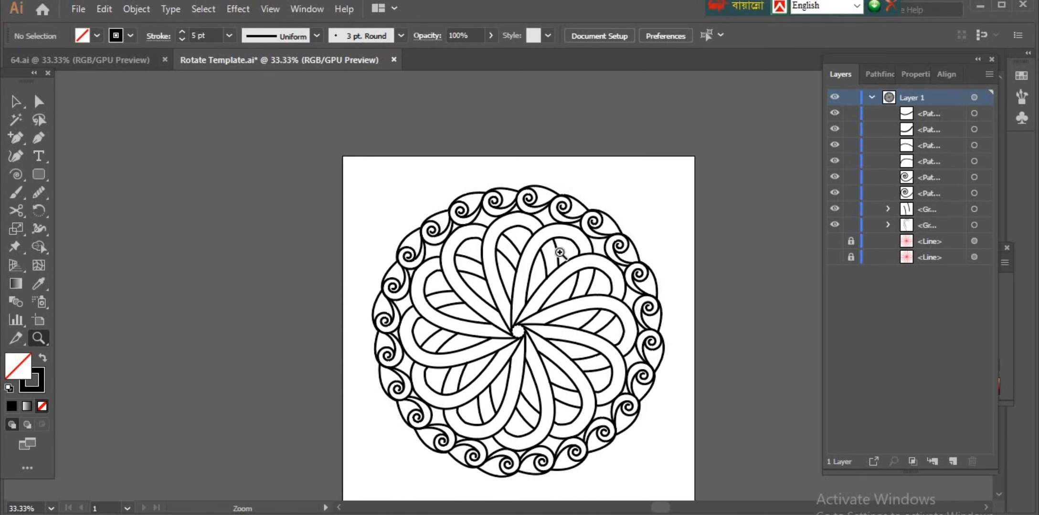
pyautogui.scroll(-2, 525, 246)
pyautogui.scroll(1, 512, 245)
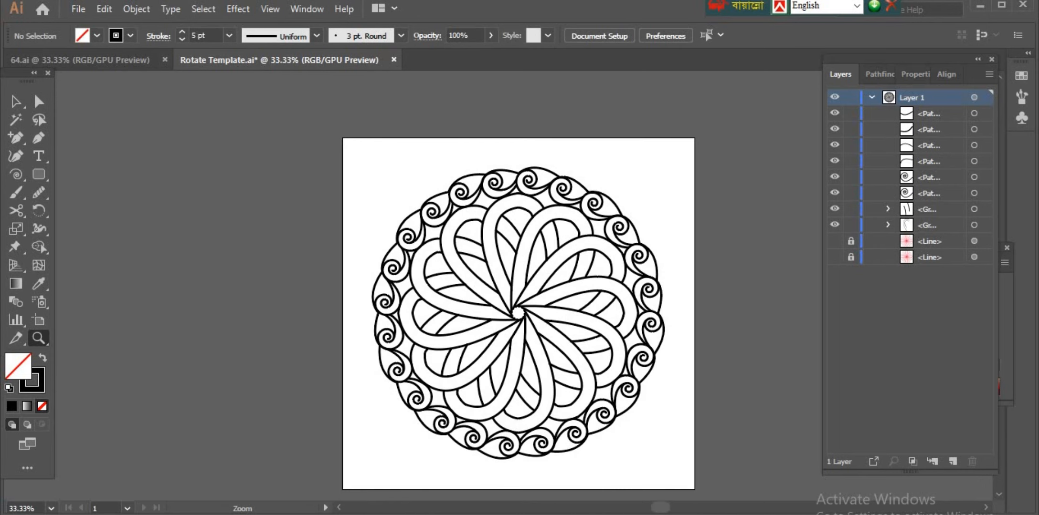
pyautogui.scroll(-1, 547, 278)
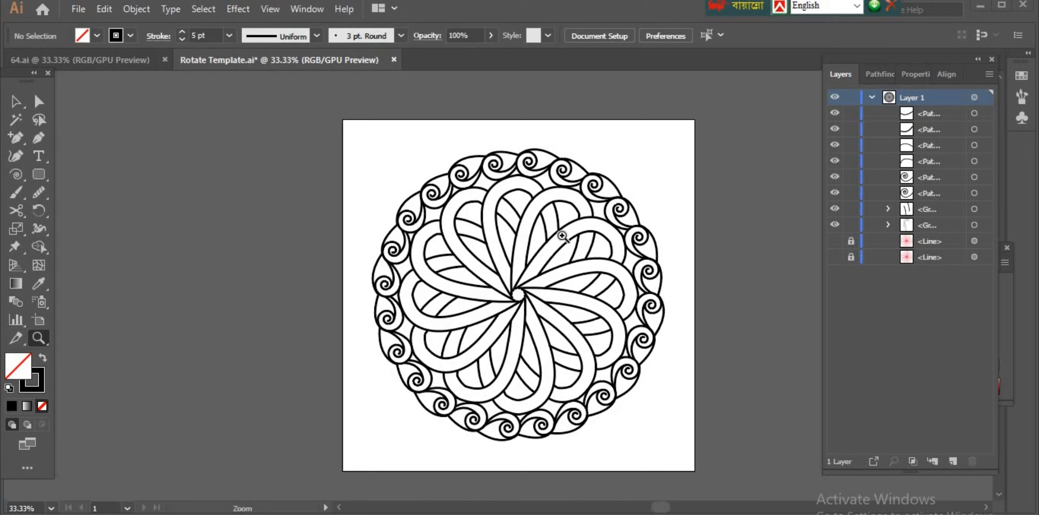
pyautogui.scroll(-1, 558, 249)
pyautogui.scroll(1, 562, 236)
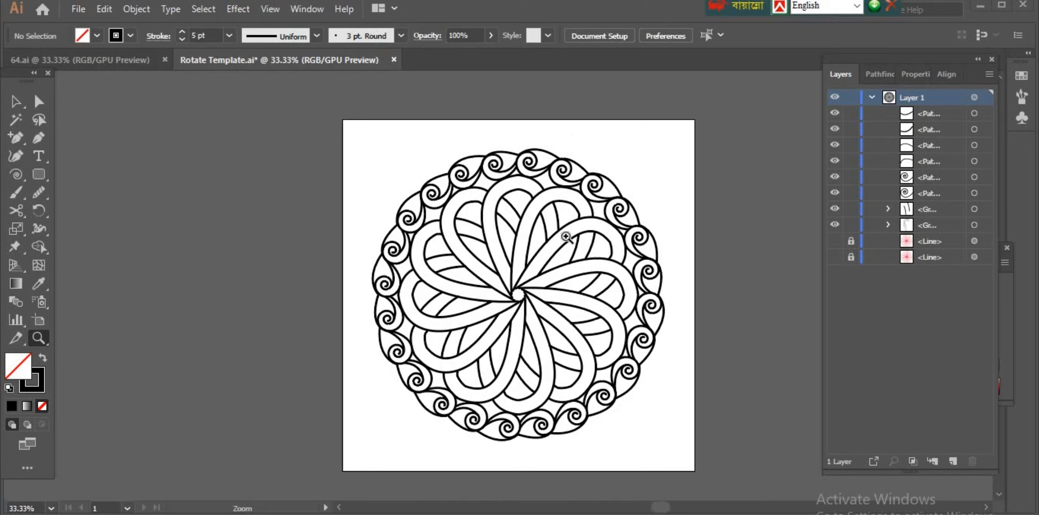